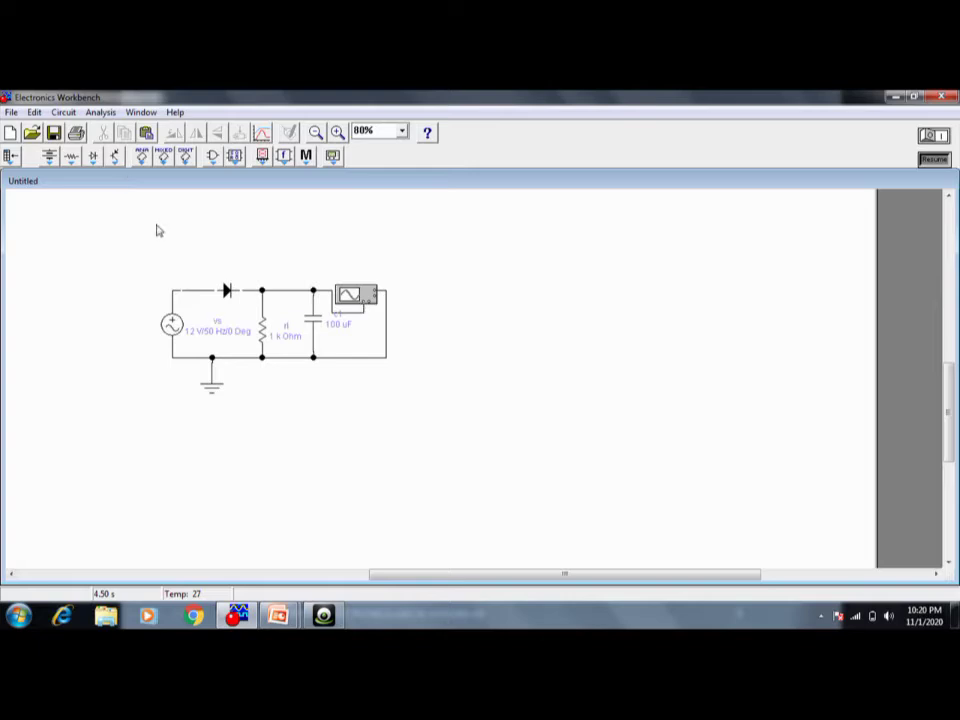
Step: Start a new circuit without saving the changes to the existing rectifier circuit
click(11, 133)
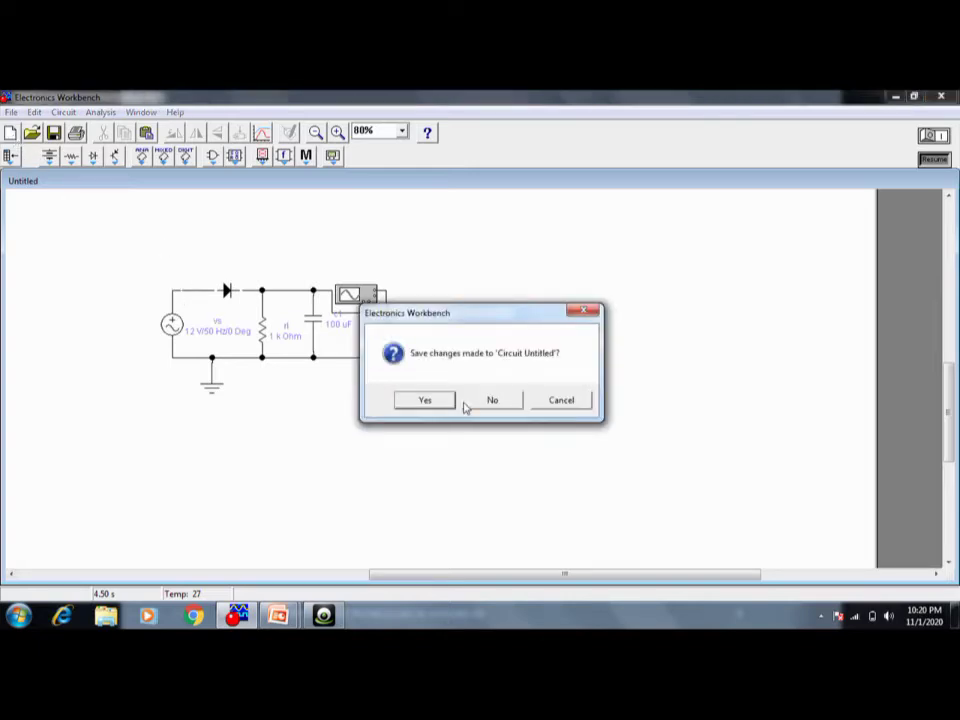
click(496, 403)
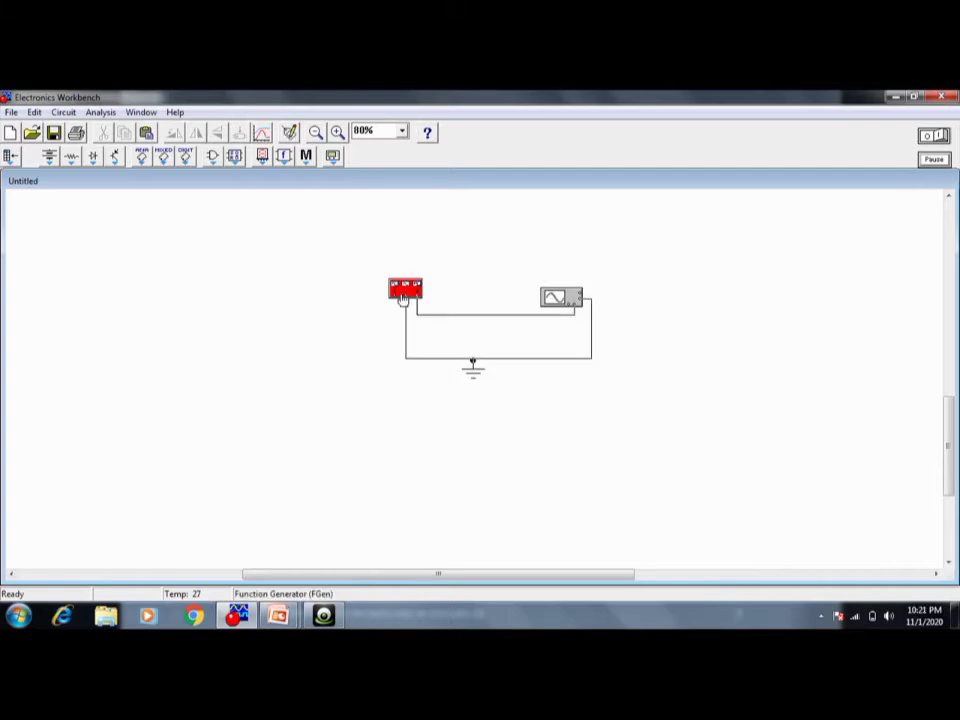
Step: Delete the function generator, the ground and the oscilloscope from the workspace
key(Delete)
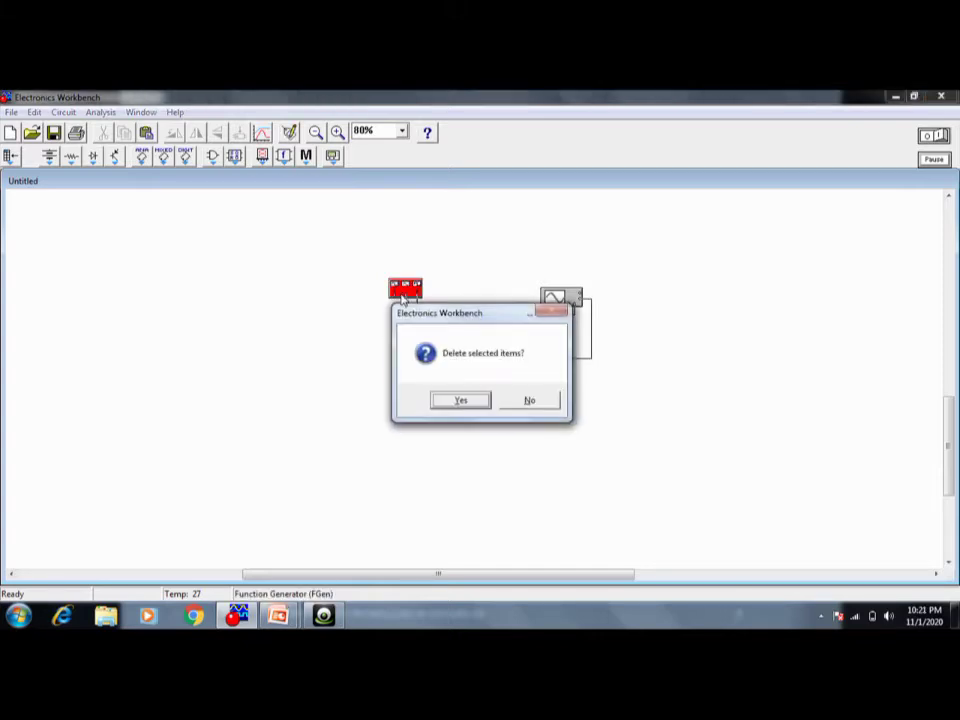
click(460, 400)
click(474, 368)
key(Delete)
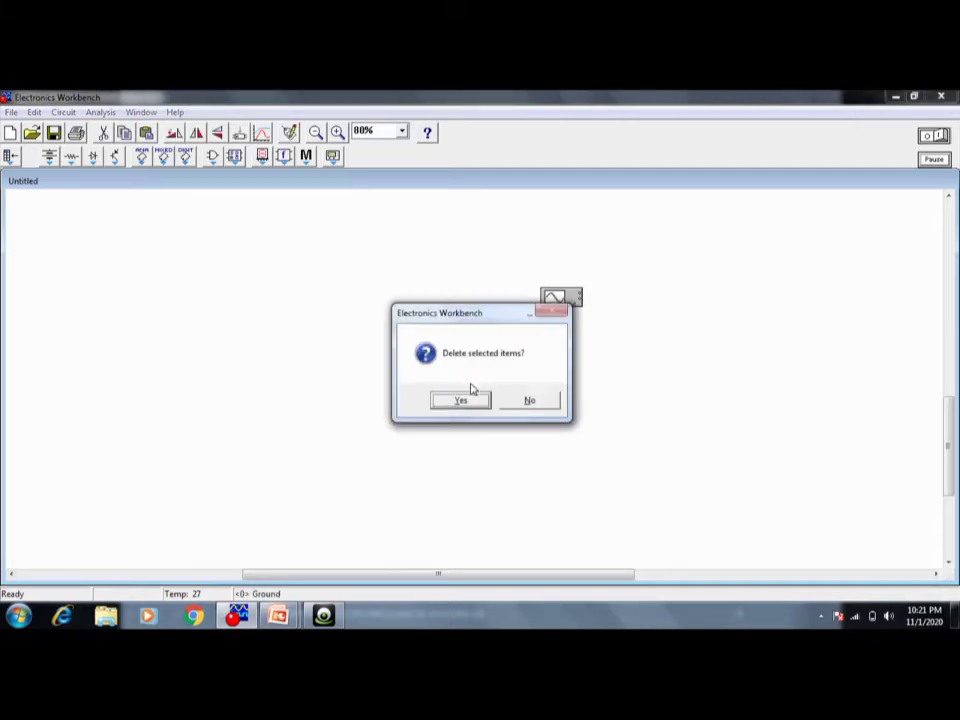
click(462, 398)
click(546, 302)
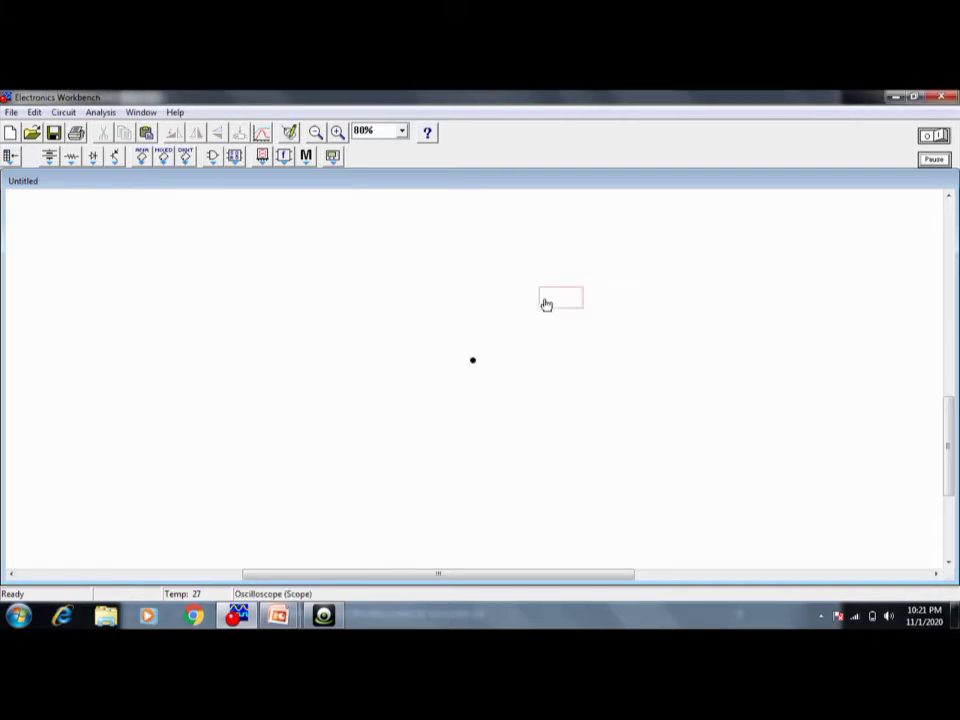
key(Delete)
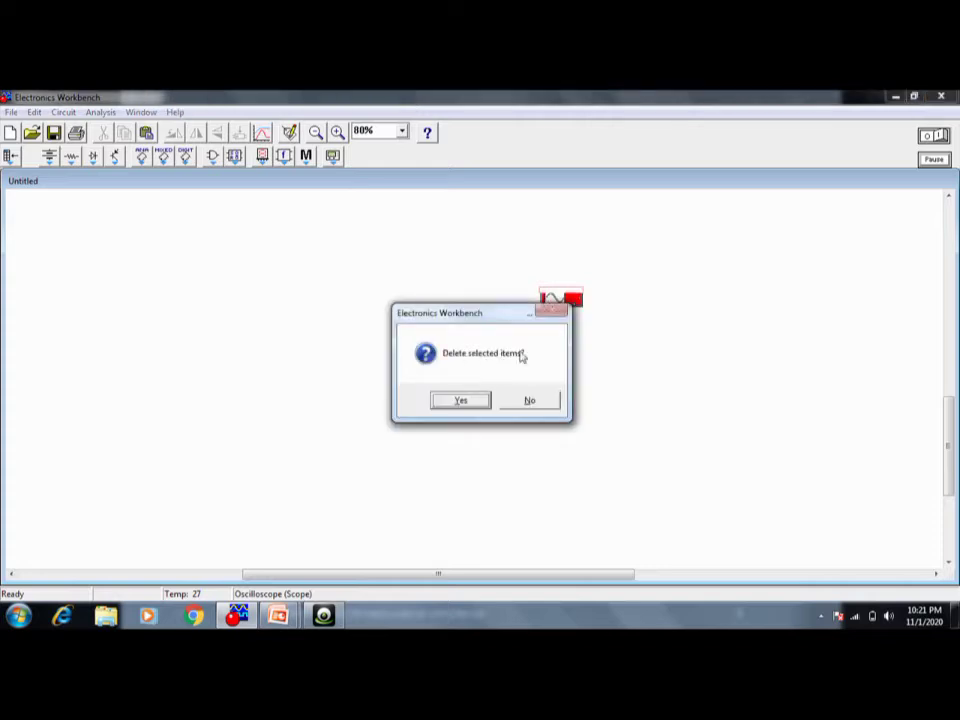
click(474, 404)
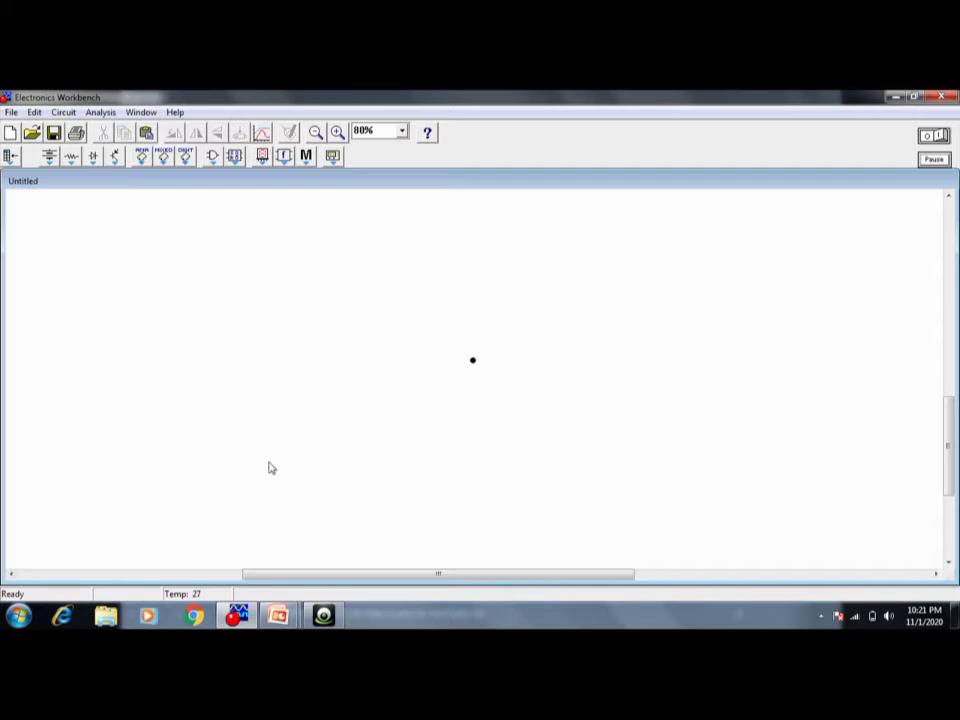
Step: Place an AC voltage source in the workspace and a diode above and to the right of it
click(48, 157)
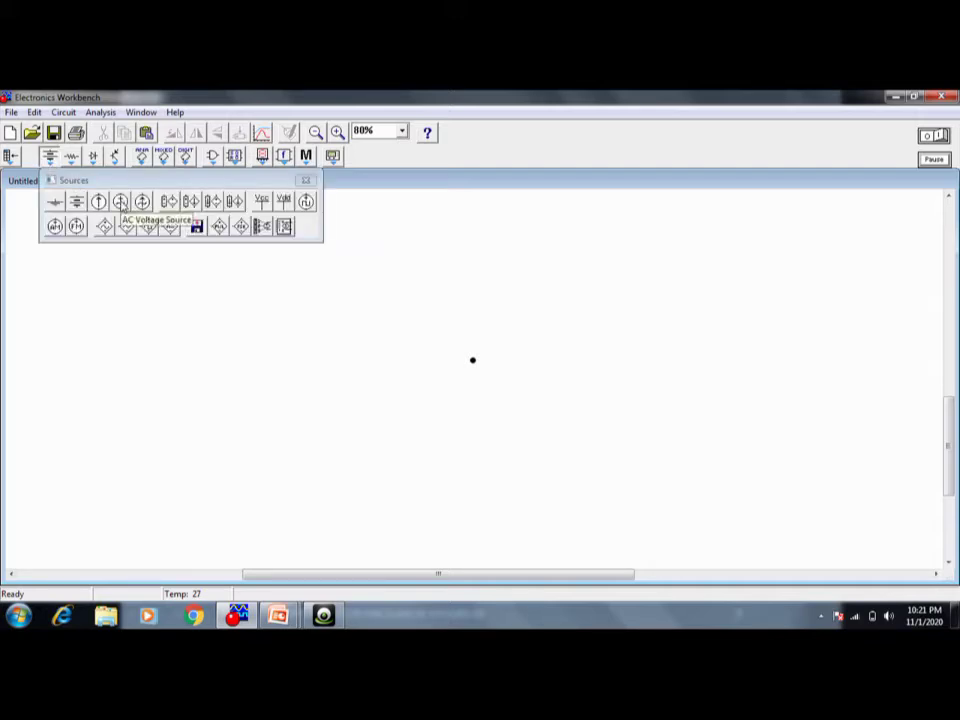
drag(120, 202, 157, 303)
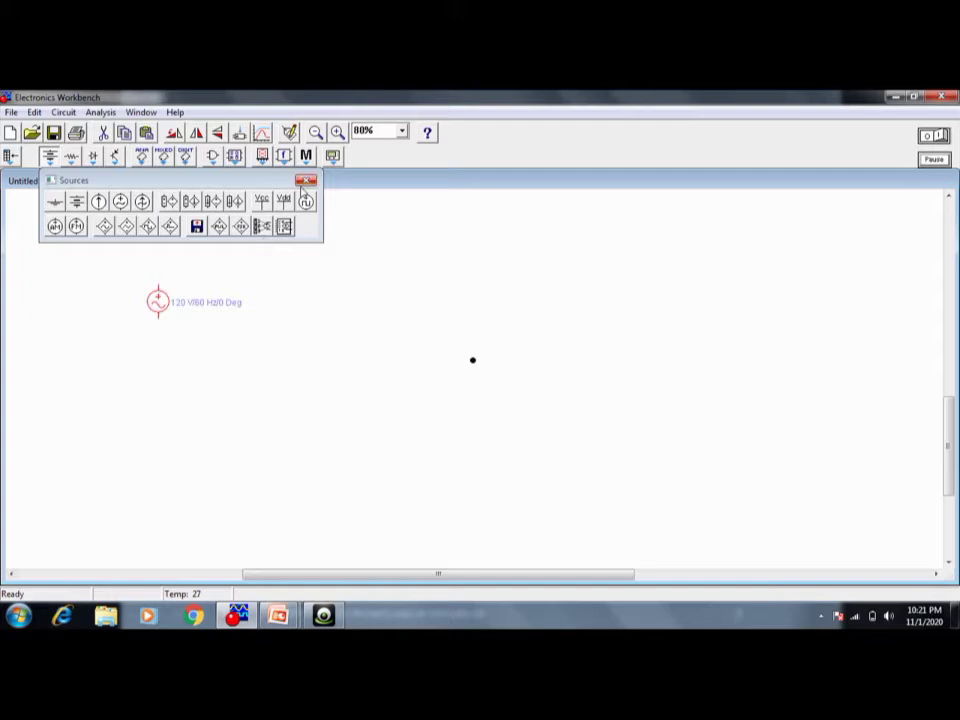
click(309, 181)
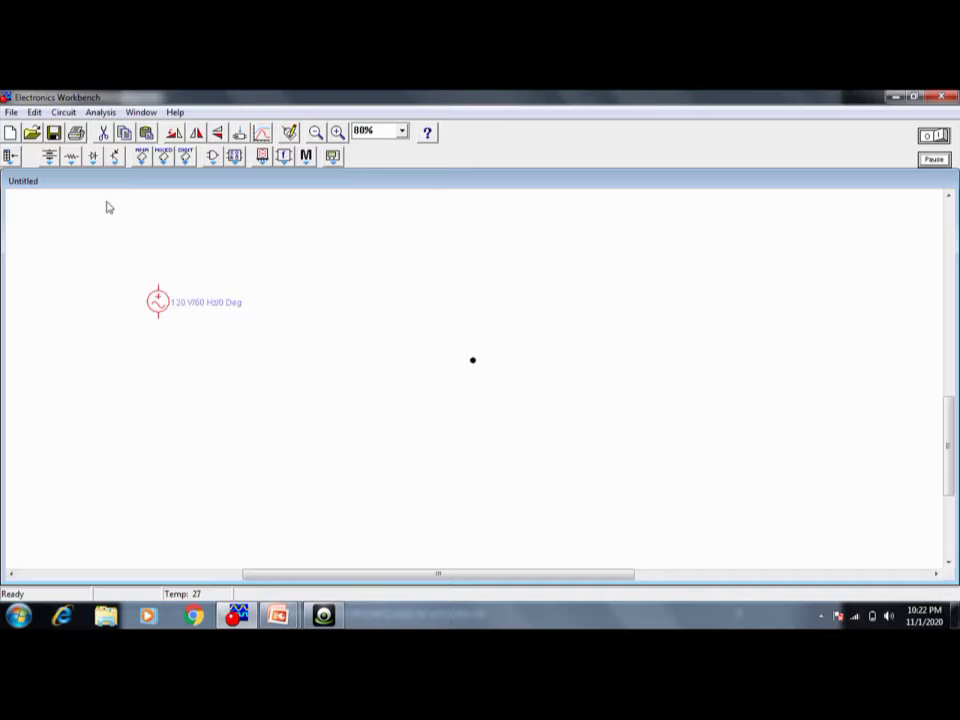
click(92, 158)
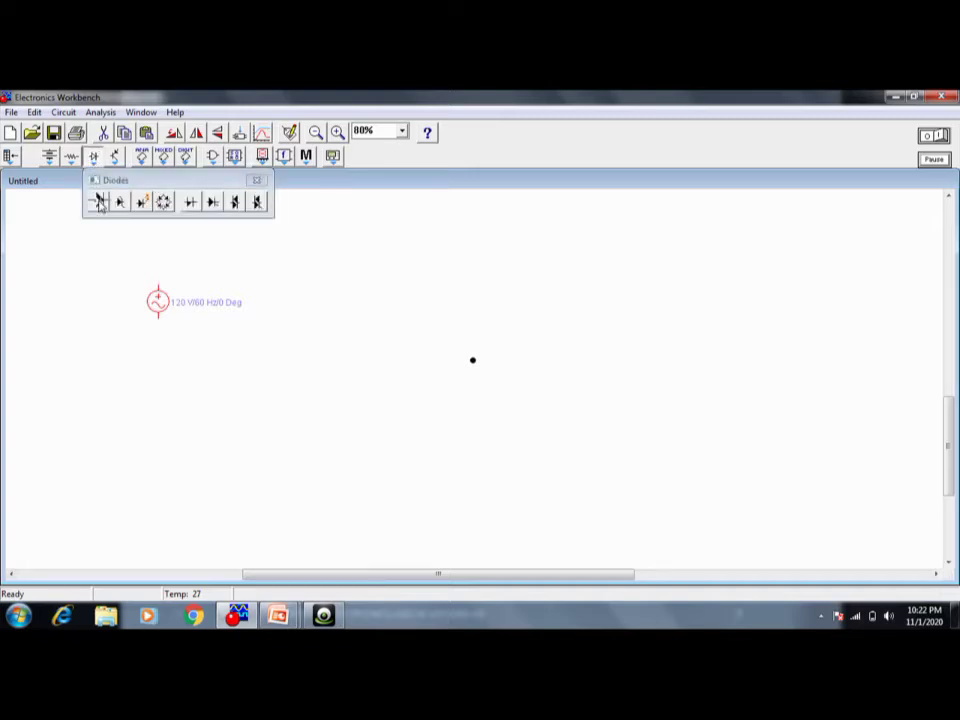
drag(100, 204, 208, 277)
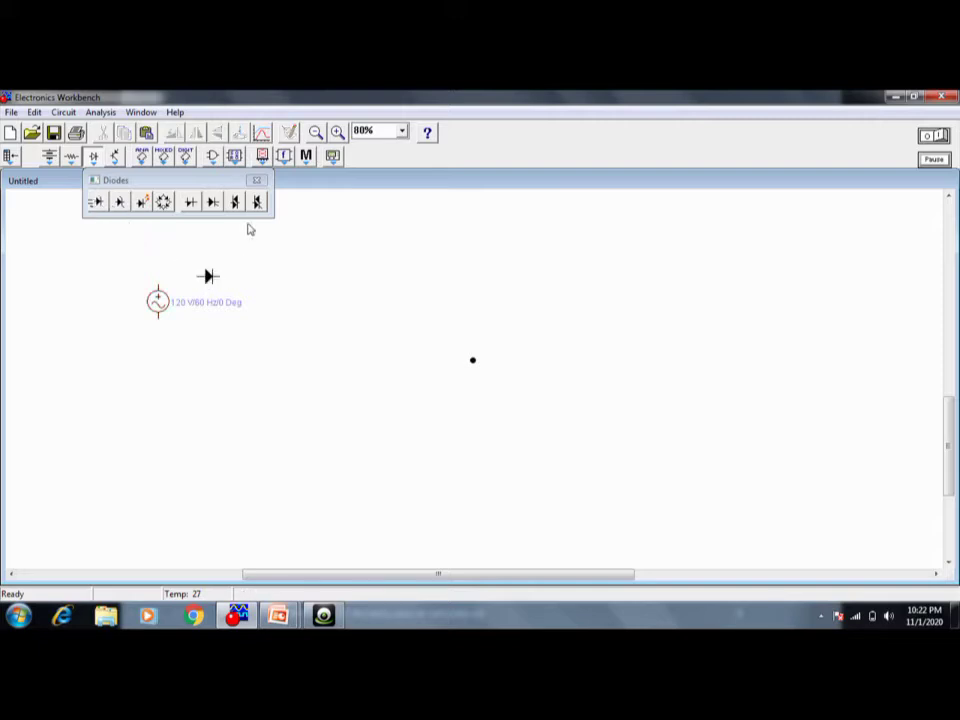
click(256, 180)
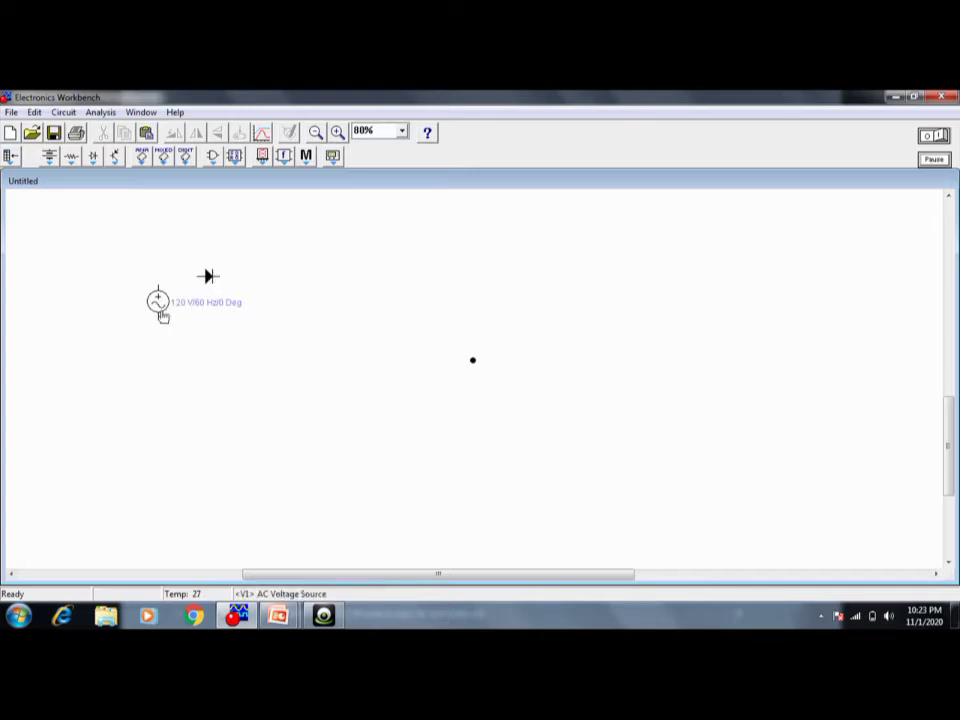
Step: Set the AC voltage source to 12 V and 50 Hz, and label it VS
double_click(160, 309)
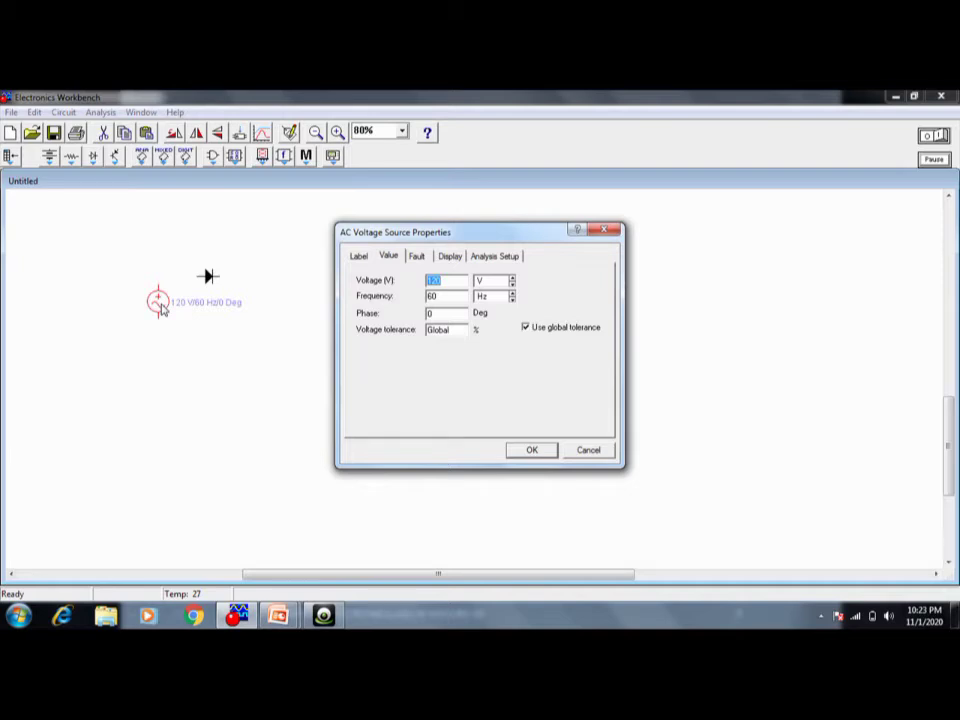
click(445, 280)
key(BackSpace)
double_click(431, 295)
key(BackSpace)
text(50)
click(360, 259)
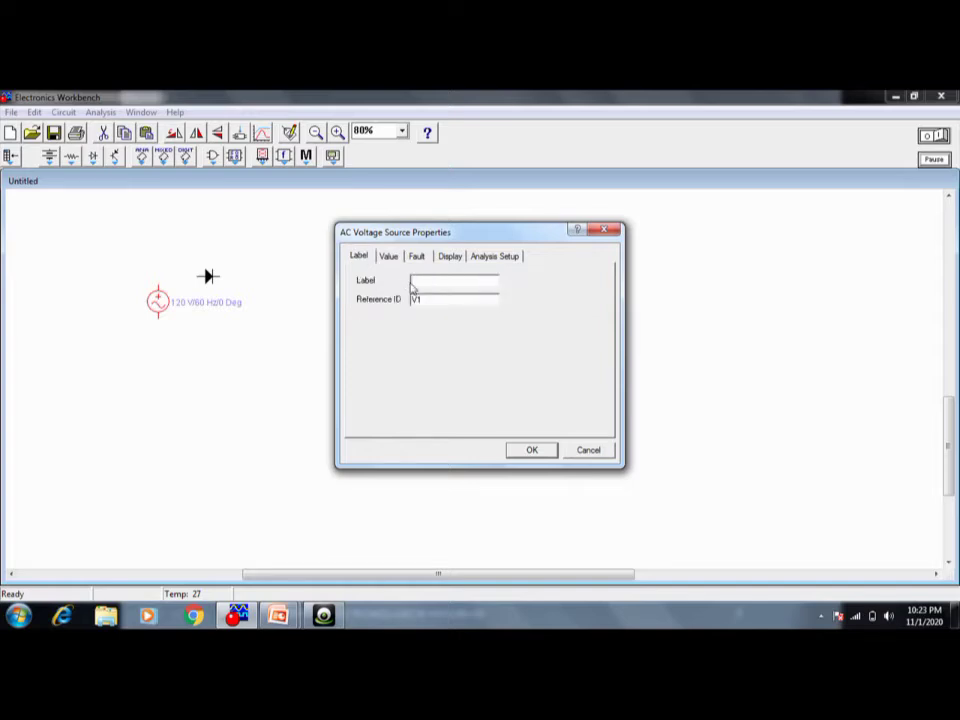
text(VS)
click(531, 450)
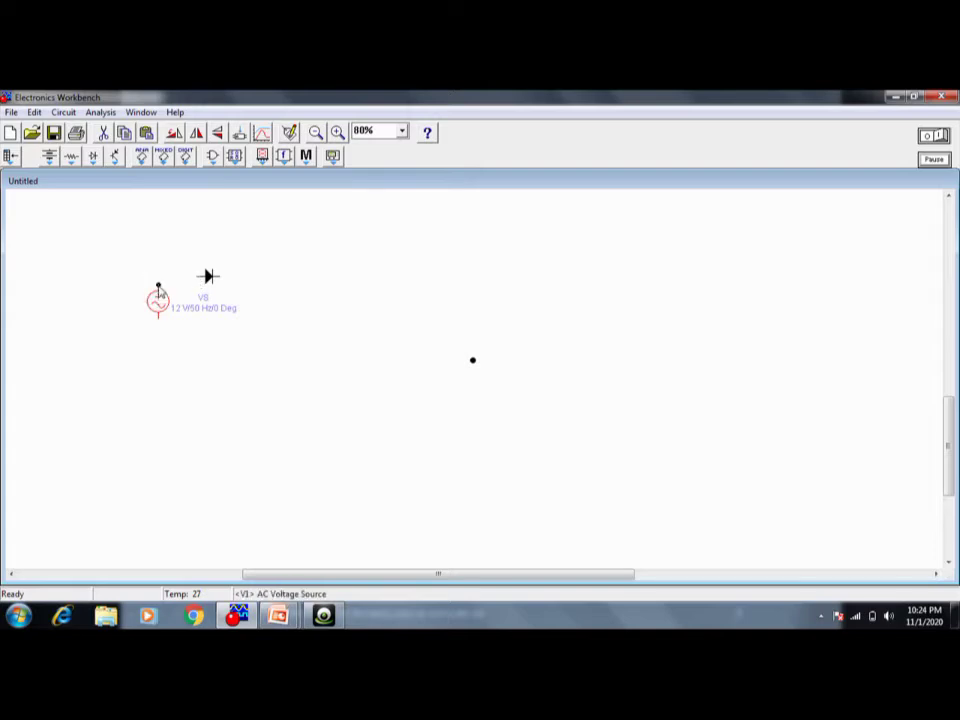
Step: Wire the AC source's positive terminal to the diode's anode and colour the wire red
drag(158, 286, 198, 278)
double_click(181, 278)
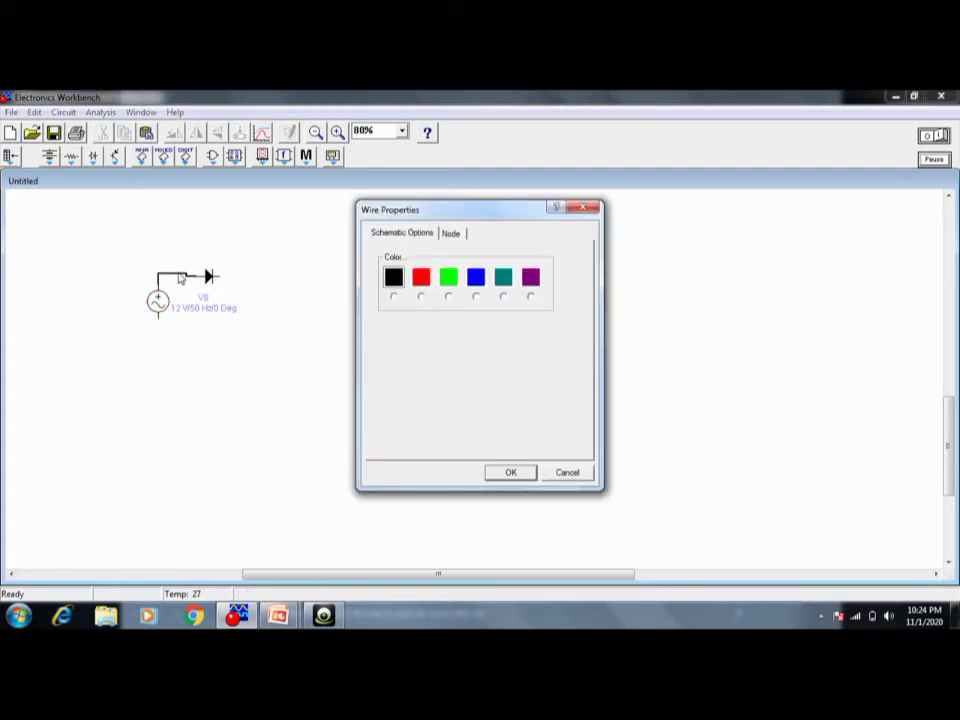
click(421, 279)
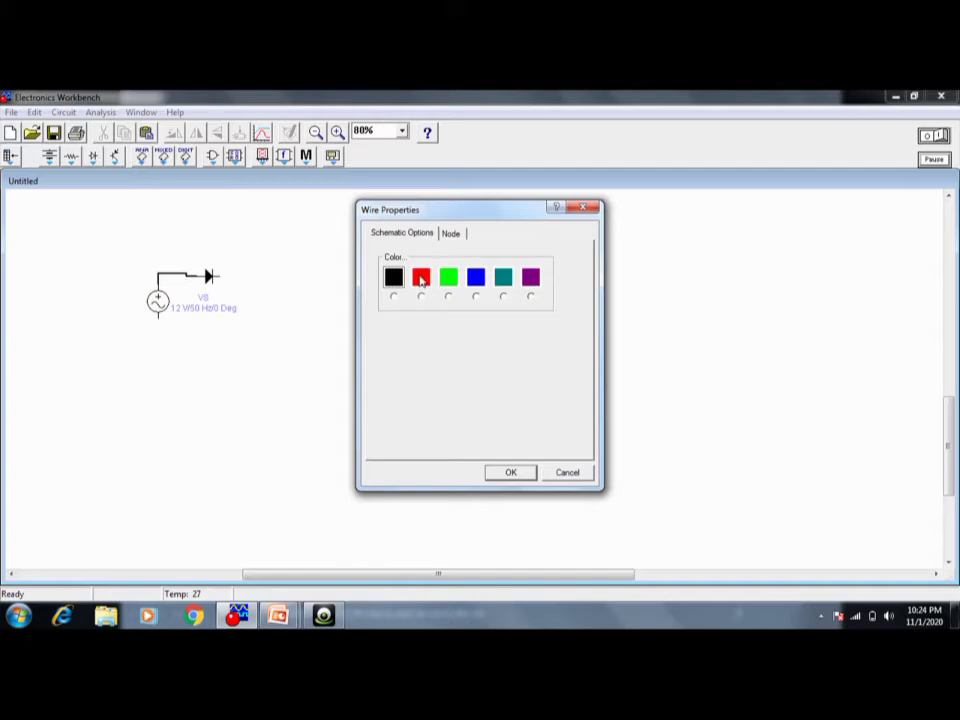
click(514, 474)
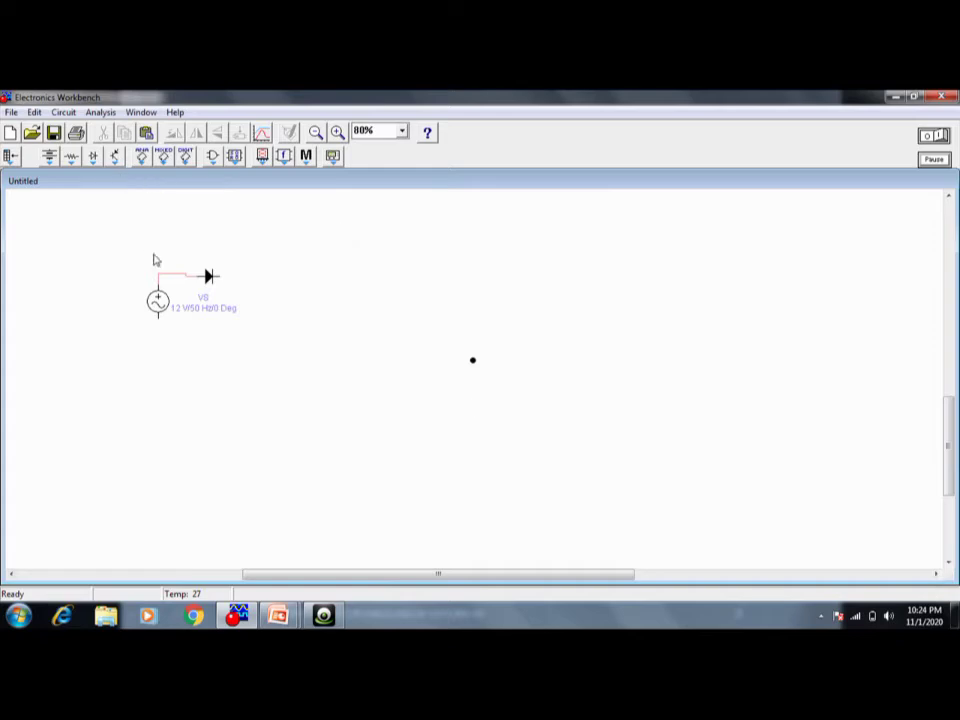
Step: Delete the red wire between the AC source and the diode
click(172, 279)
key(Delete)
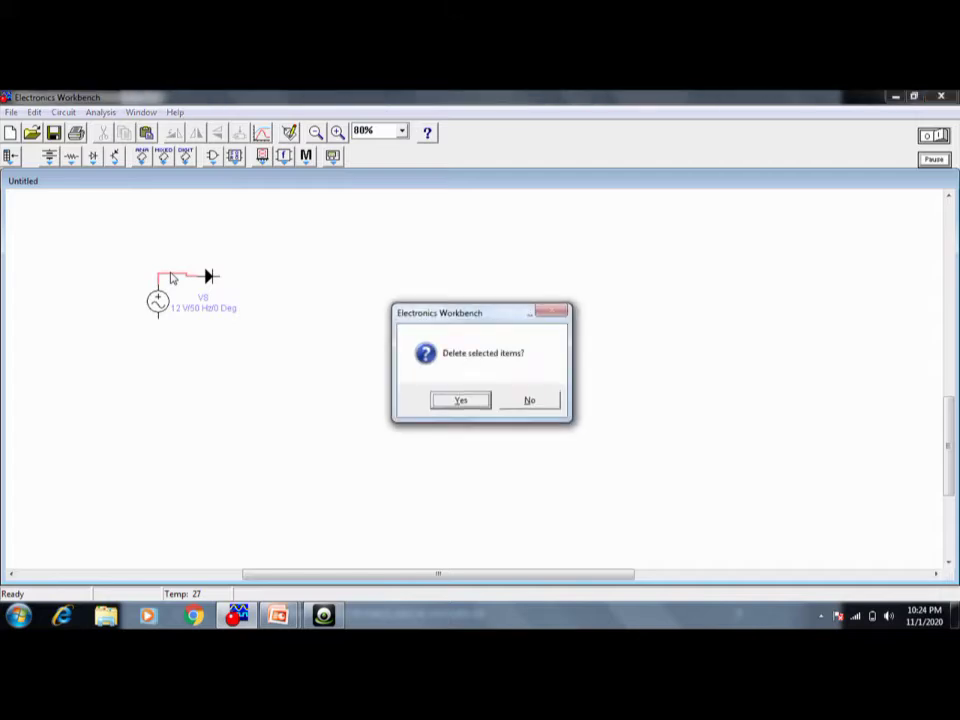
click(457, 400)
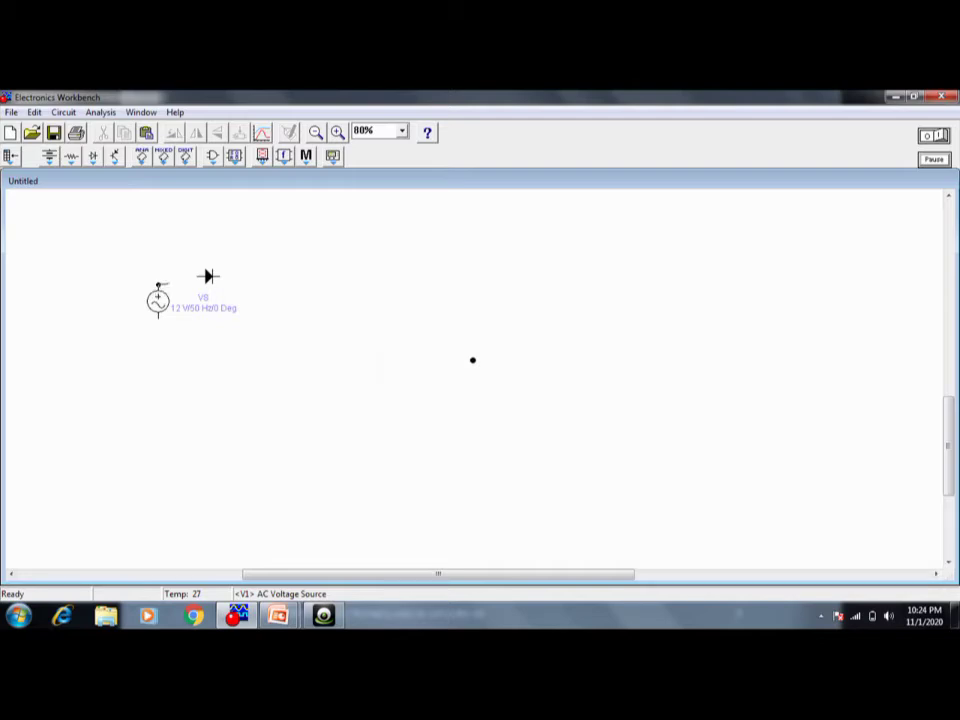
Step: Reconnect the AC source's positive terminal to the diode's anode and shift the diode slightly to the right
drag(187, 274, 199, 280)
drag(207, 277, 222, 283)
click(266, 276)
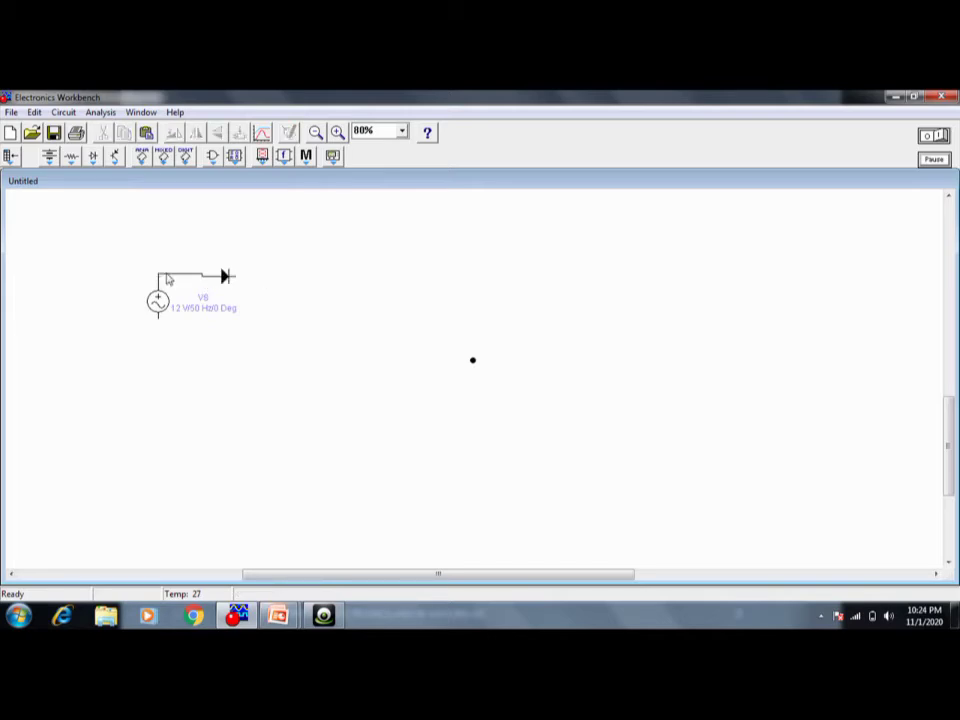
Step: Delete the black wire between the AC source and the diode and redraw the connection
click(169, 278)
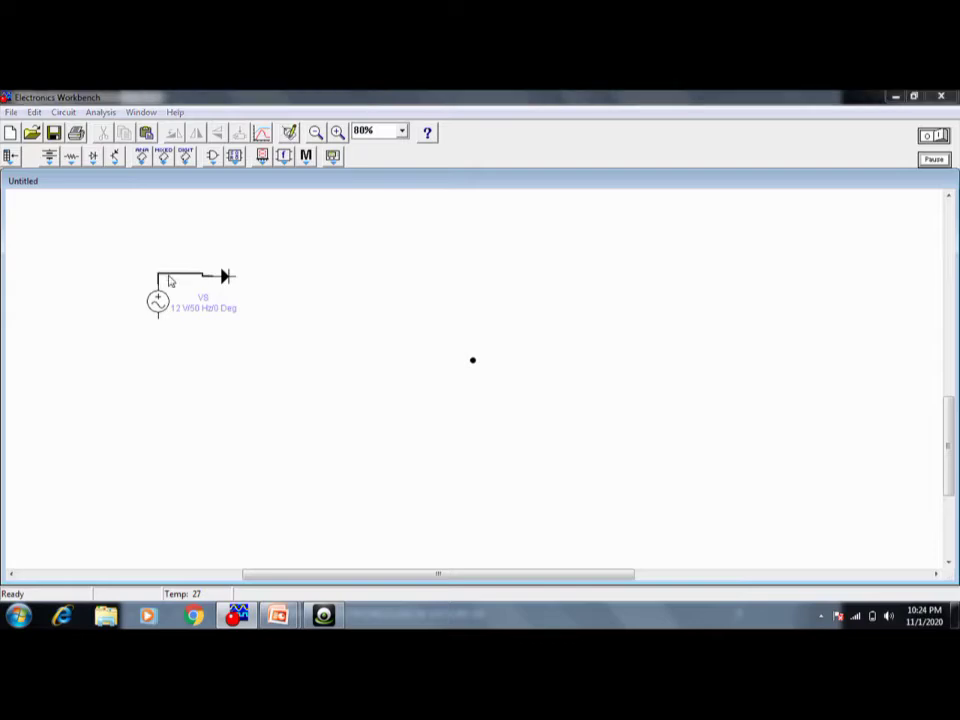
key(Delete)
key(Return)
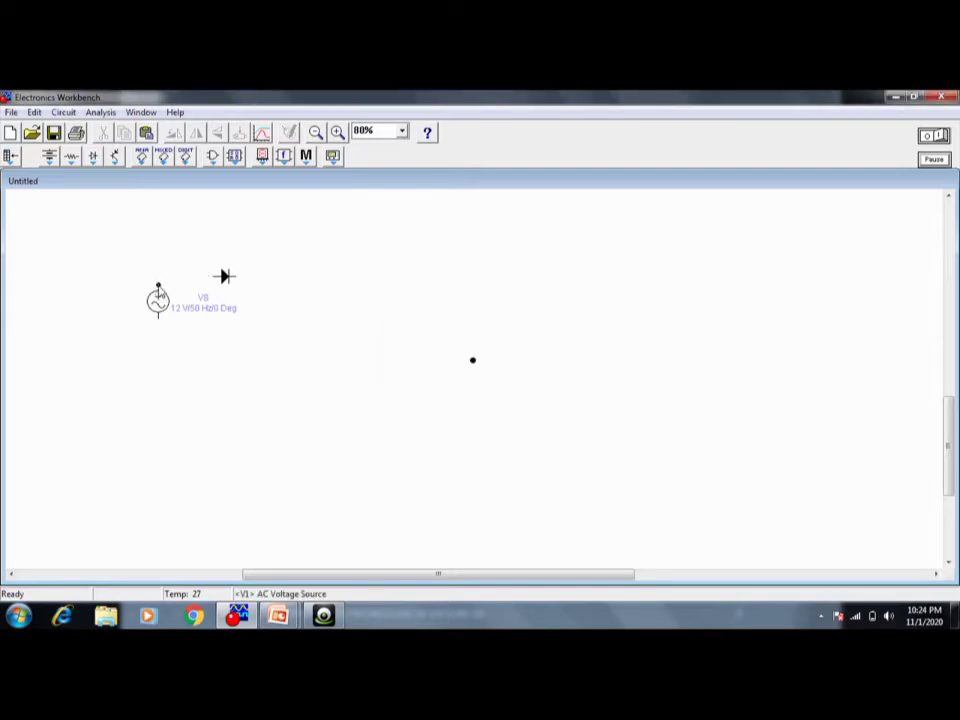
mouse_move(195, 283)
mouse_down()
mouse_move(221, 275)
mouse_move(213, 276)
mouse_up()
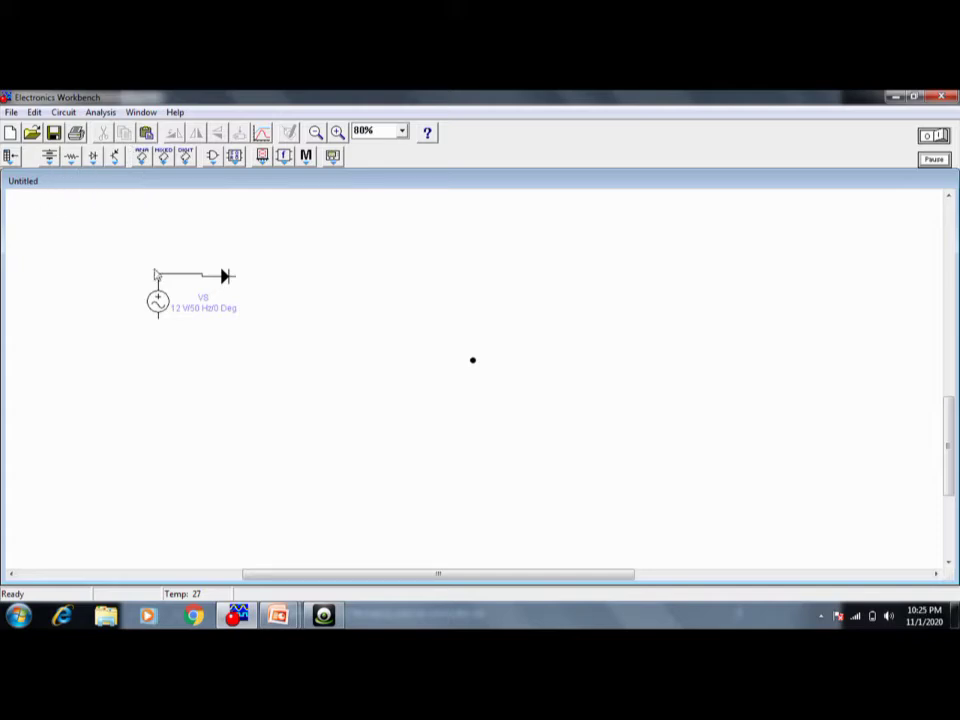
Step: Place a resistor, a capacitor and a connector in the empty area left of the AC source
click(71, 157)
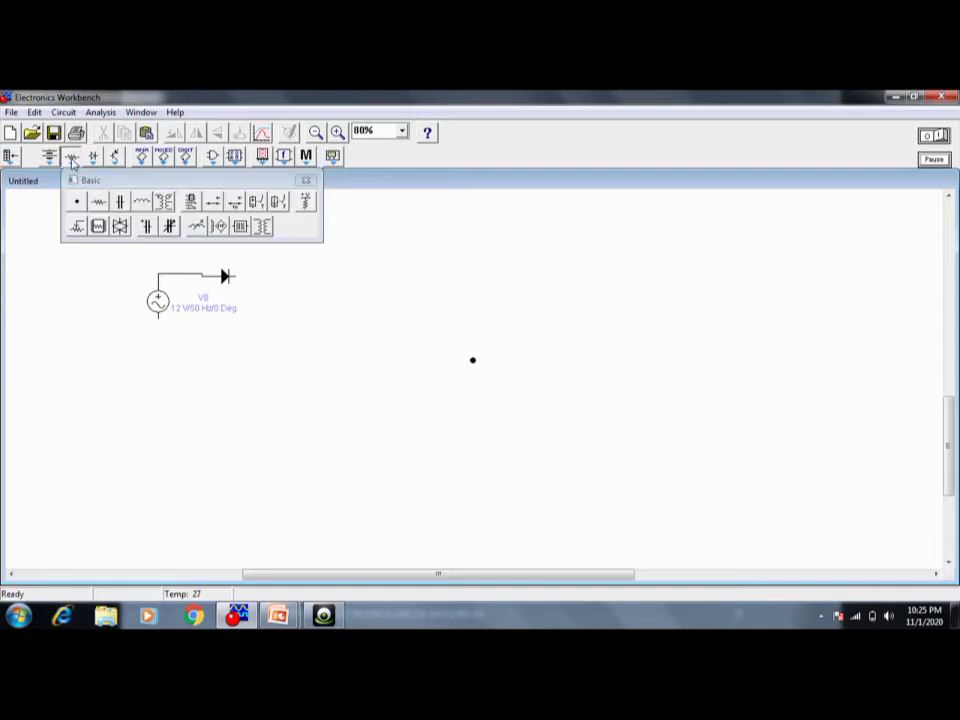
drag(101, 205, 89, 295)
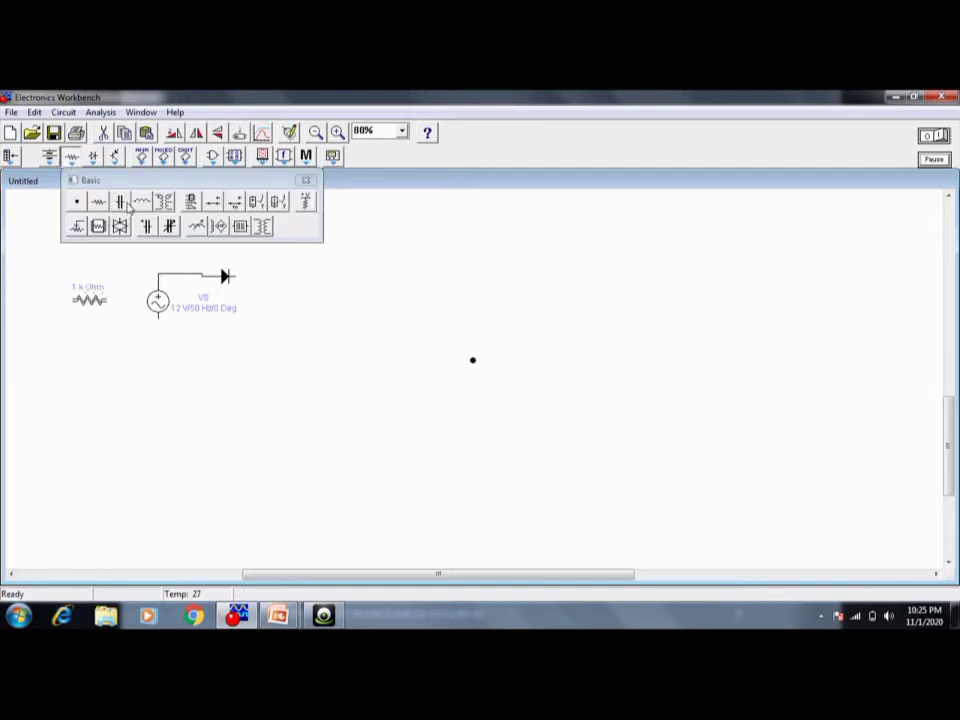
drag(121, 207, 88, 274)
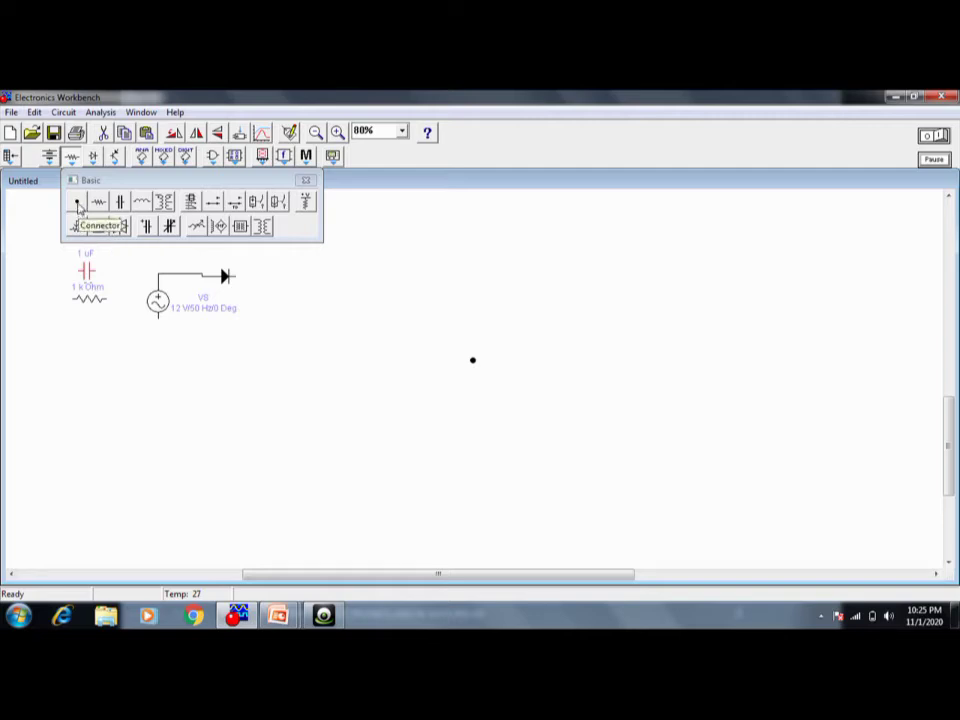
drag(78, 206, 45, 270)
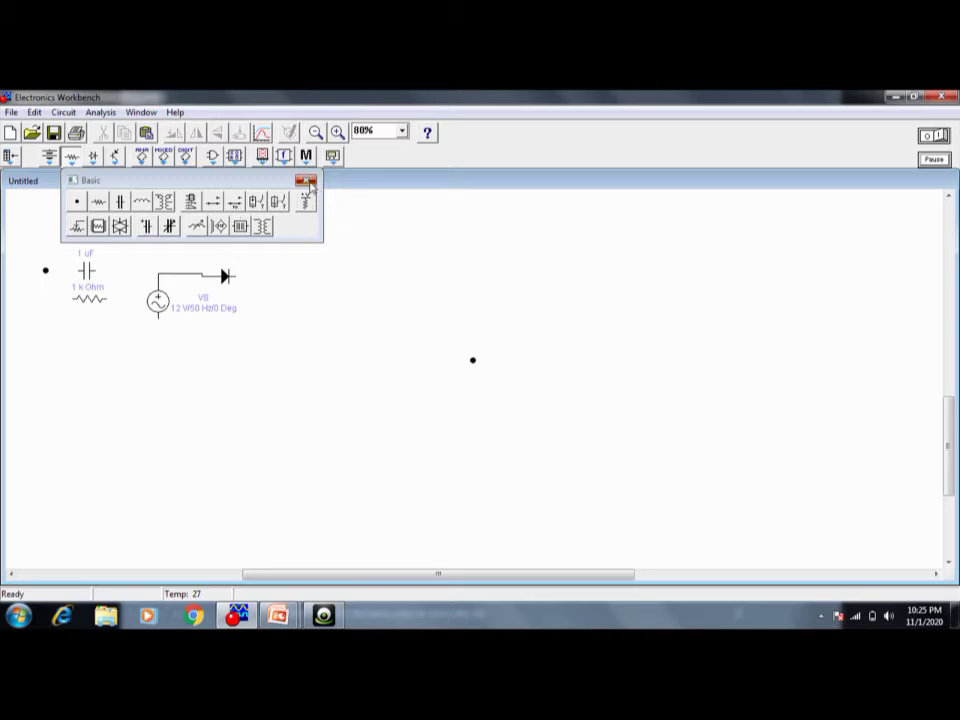
click(305, 180)
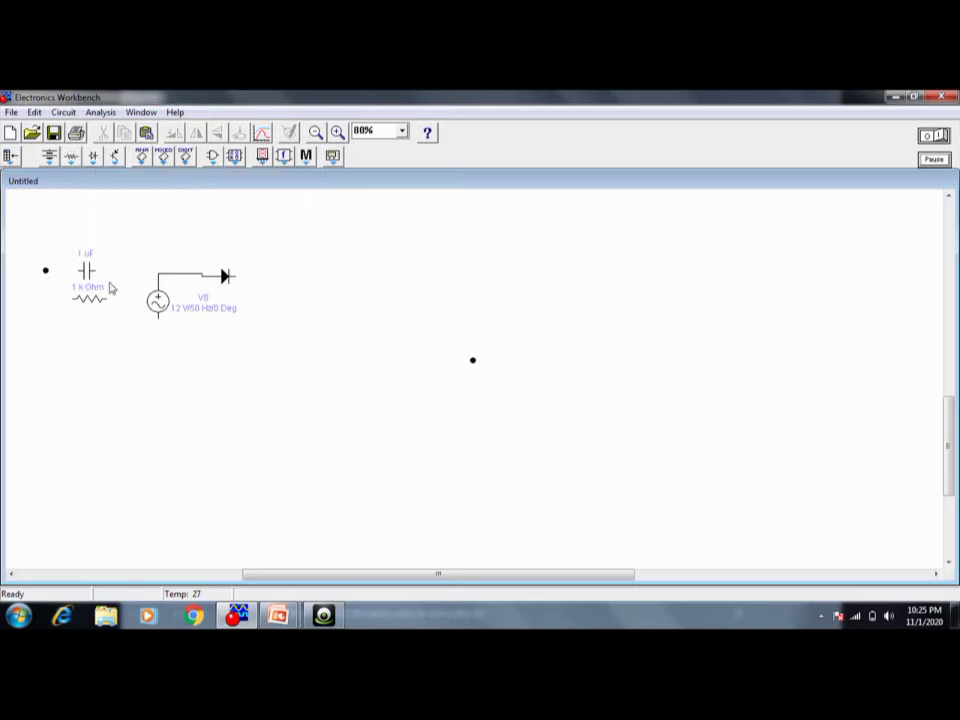
Step: Place a ground symbol below the new connector
click(49, 157)
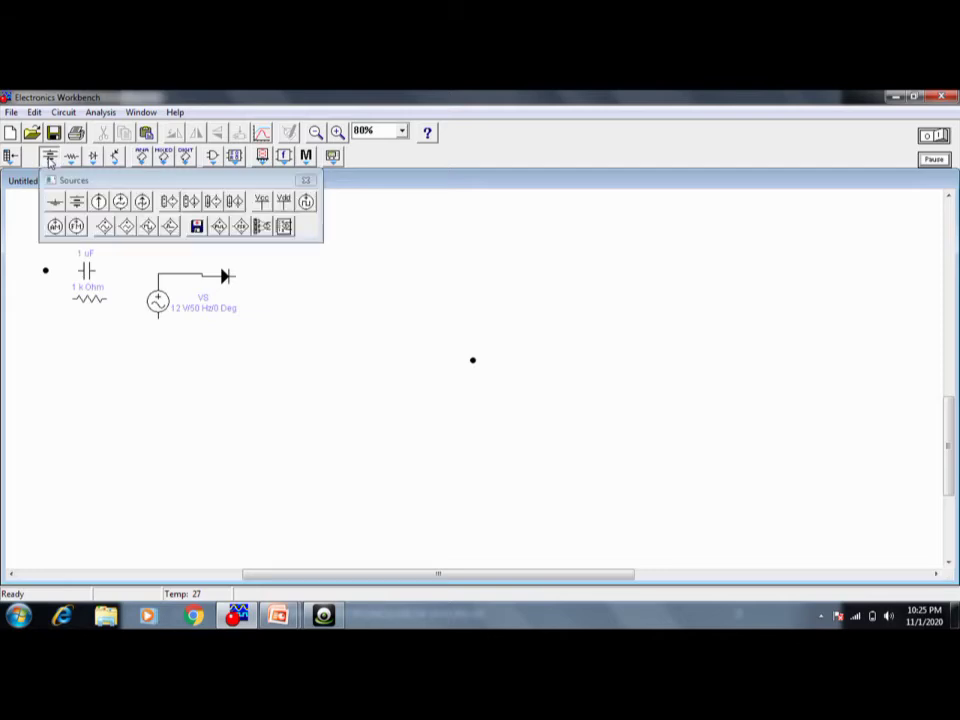
drag(56, 204, 46, 310)
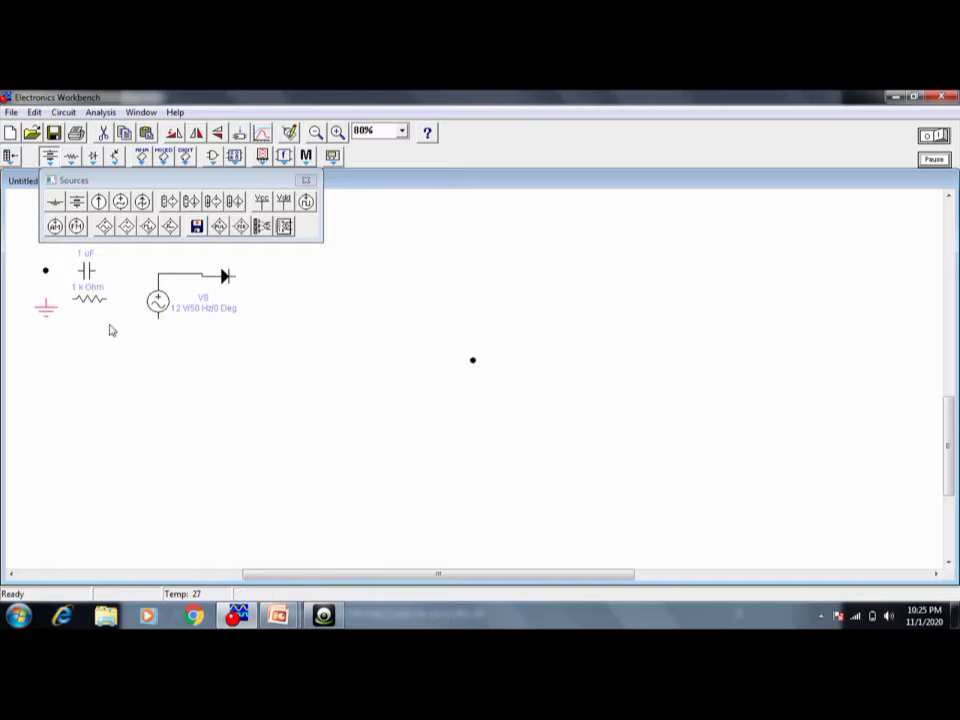
click(306, 180)
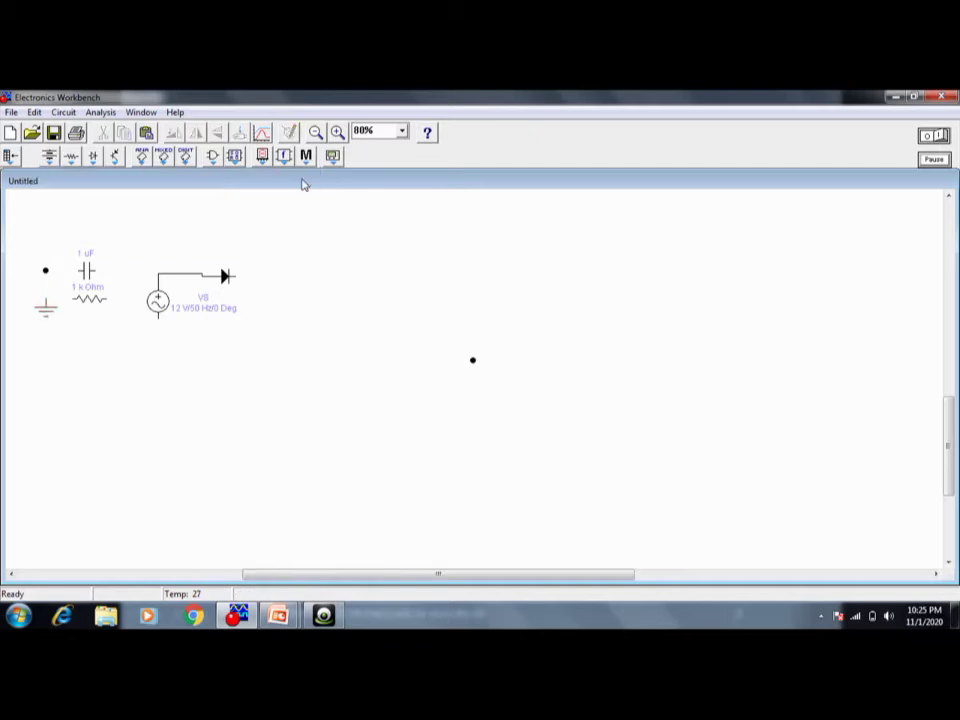
Step: Move the 1 kOhm resistor to the right of the AC source, just below the diode's output
drag(88, 305, 260, 306)
drag(103, 318, 52, 286)
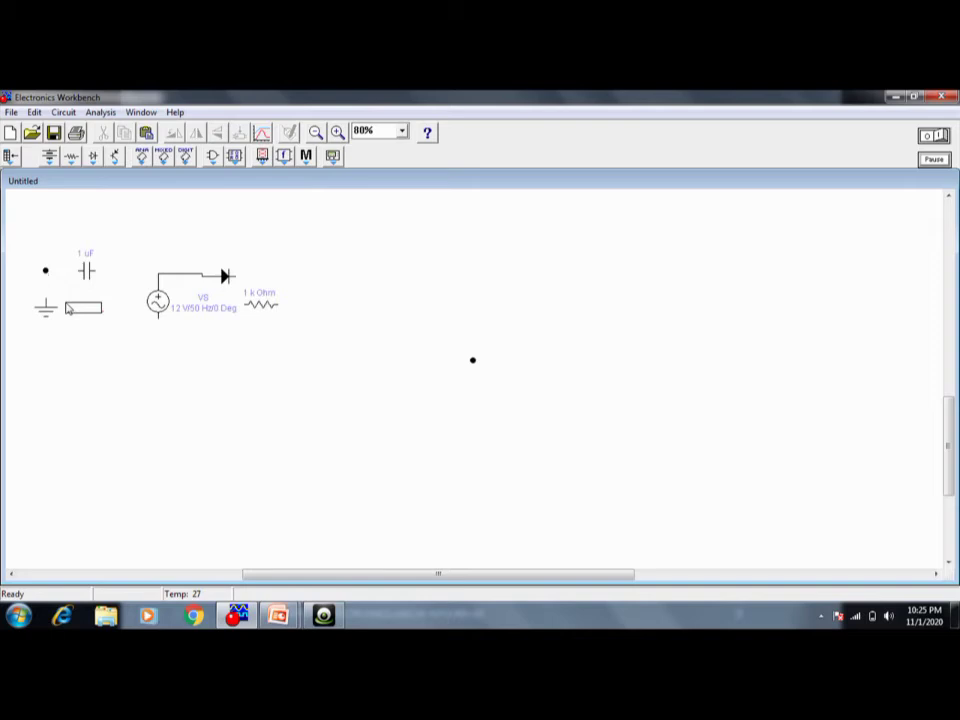
click(260, 306)
click(296, 345)
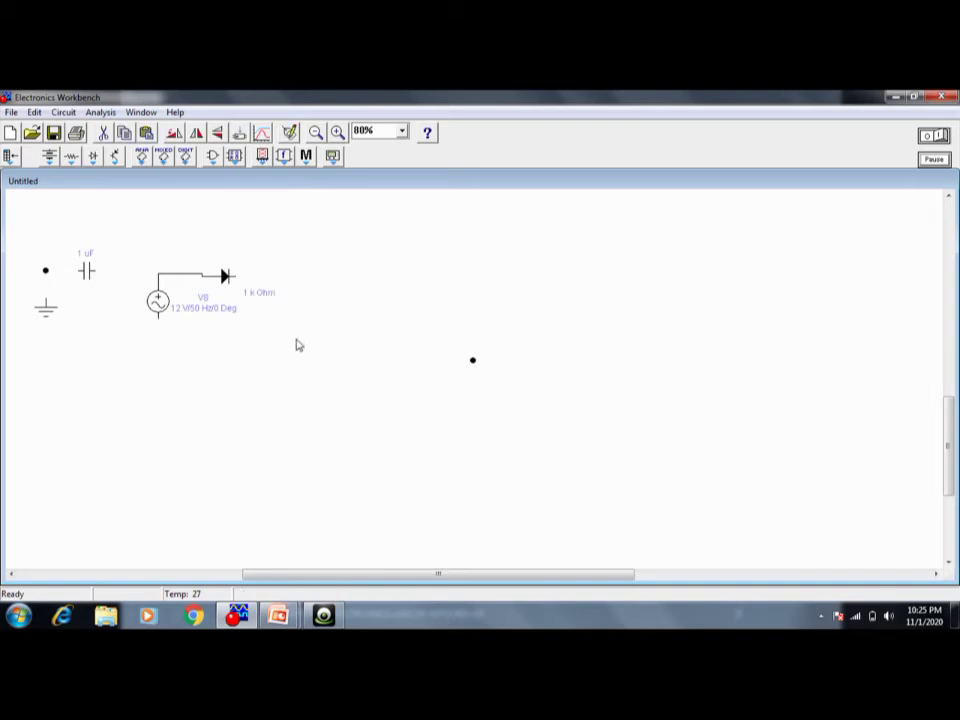
Step: Rotate the 1 kOhm resistor to a vertical orientation
click(268, 304)
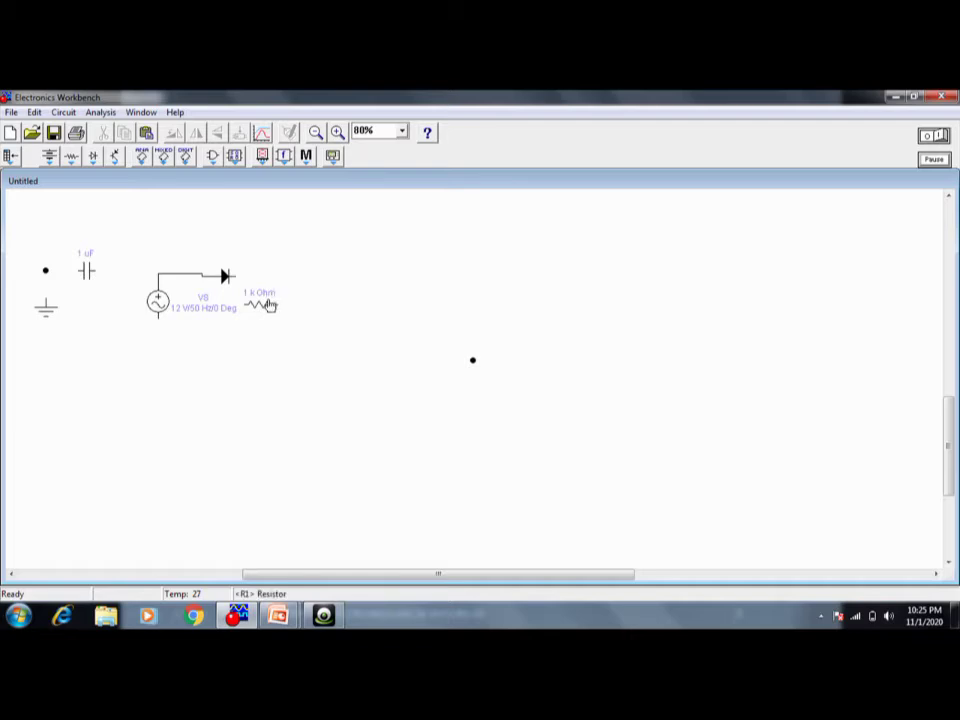
key(Delete)
key(ctrl+z)
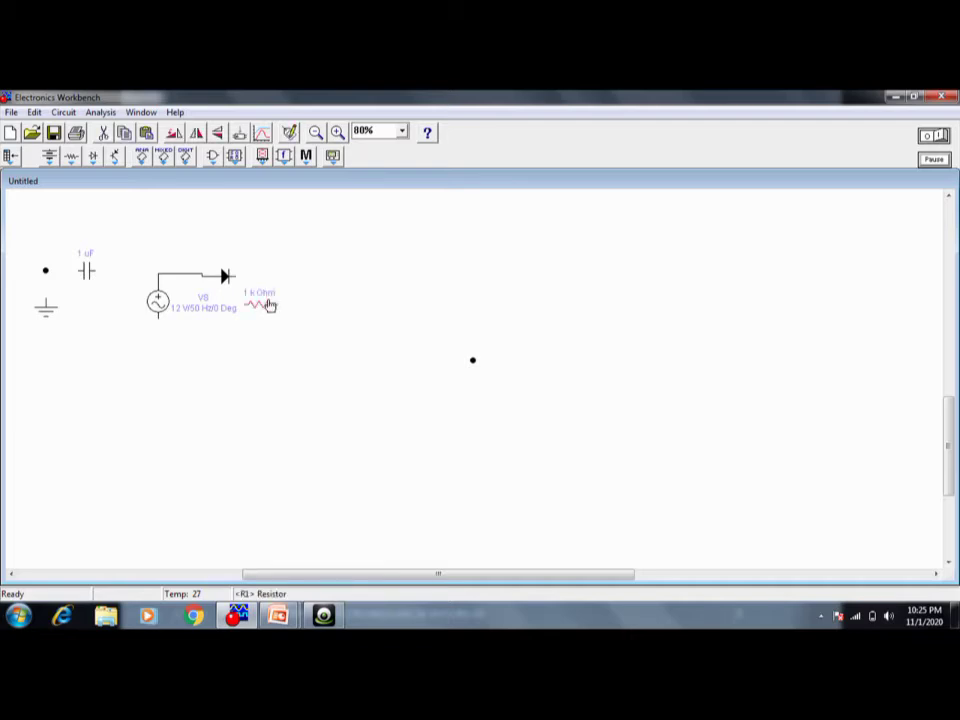
right_click(268, 304)
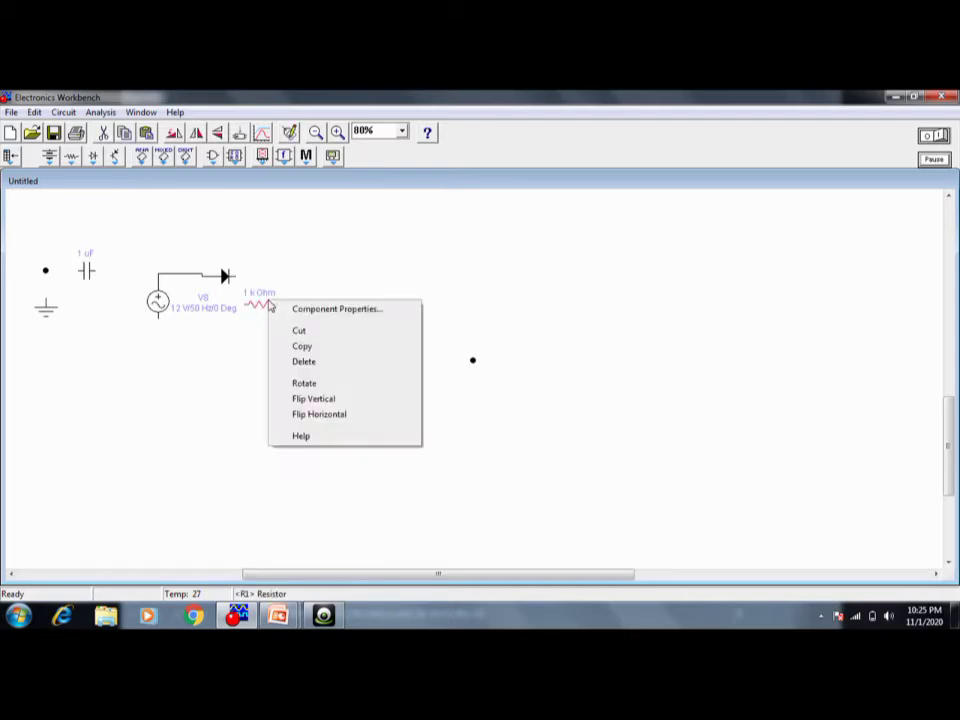
click(301, 390)
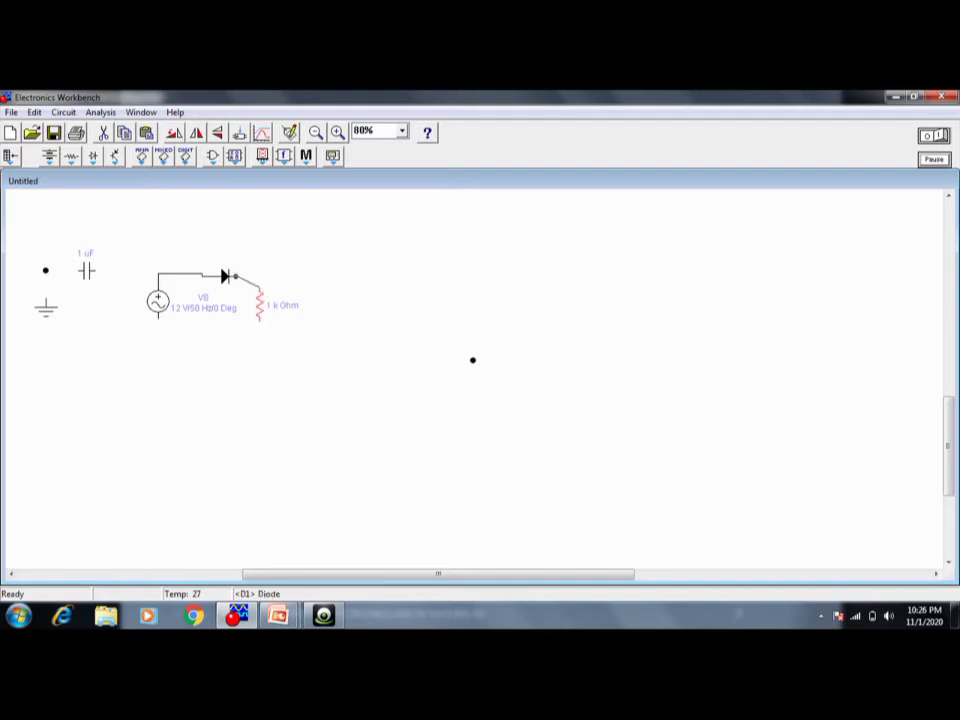
Step: Wire the diode's output to the upper end of the 1 kOhm resistor and the AC source's lower terminal to the resistor's lower end
drag(236, 276, 236, 277)
drag(158, 318, 262, 330)
drag(158, 318, 260, 320)
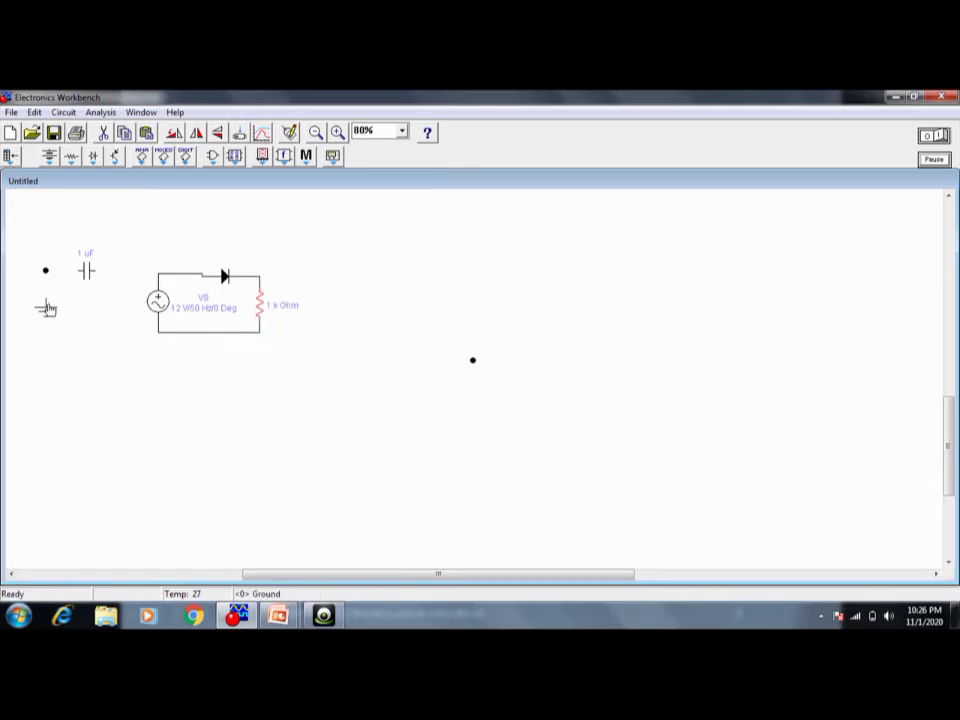
Step: Move the ground symbol below the circuit's lower wire and connect it to that wire
mouse_move(46, 308)
mouse_down()
mouse_move(141, 362)
mouse_move(200, 350)
mouse_up()
mouse_move(121, 322)
mouse_down()
mouse_move(64, 322)
mouse_move(145, 407)
mouse_move(206, 411)
mouse_move(193, 418)
mouse_up()
drag(193, 356, 198, 345)
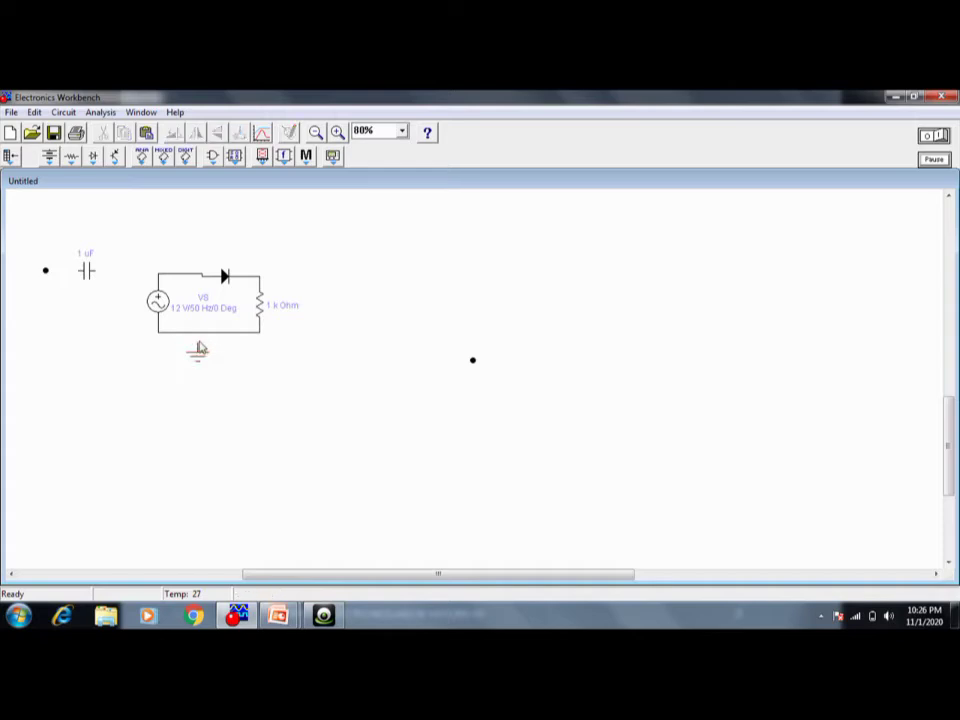
click(199, 344)
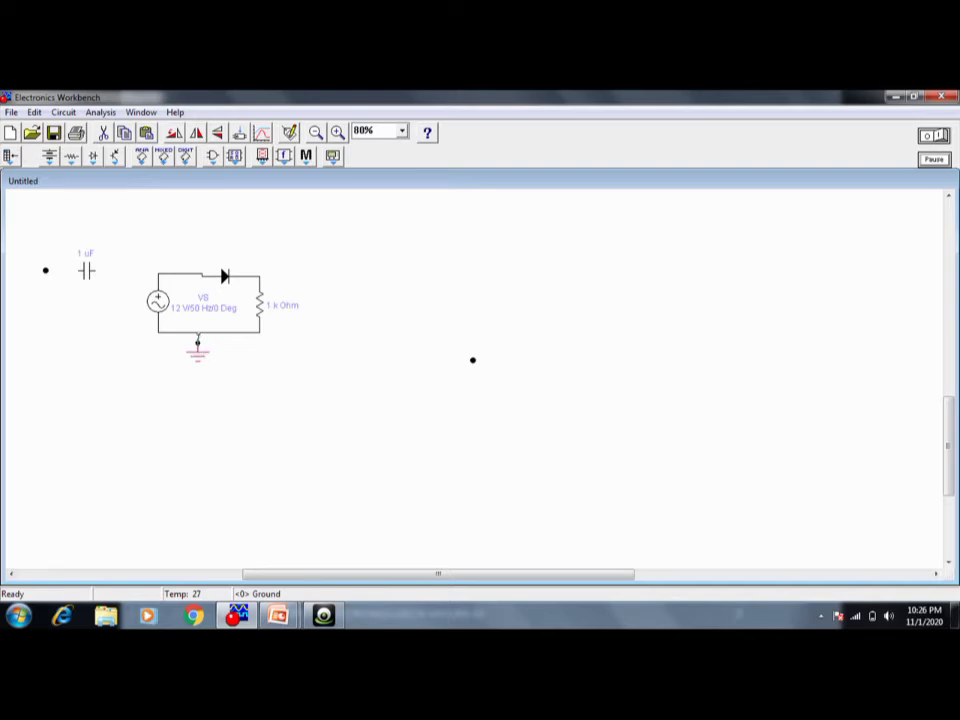
click(315, 341)
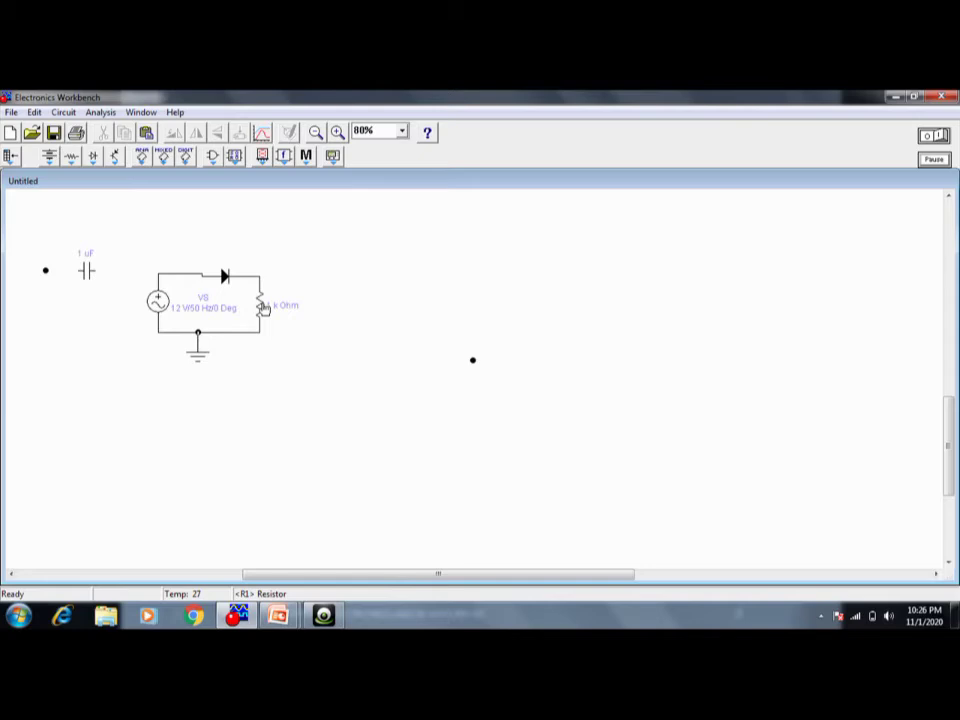
click(223, 275)
key(Delete)
key(ctrl+z)
key(ctrl+z)
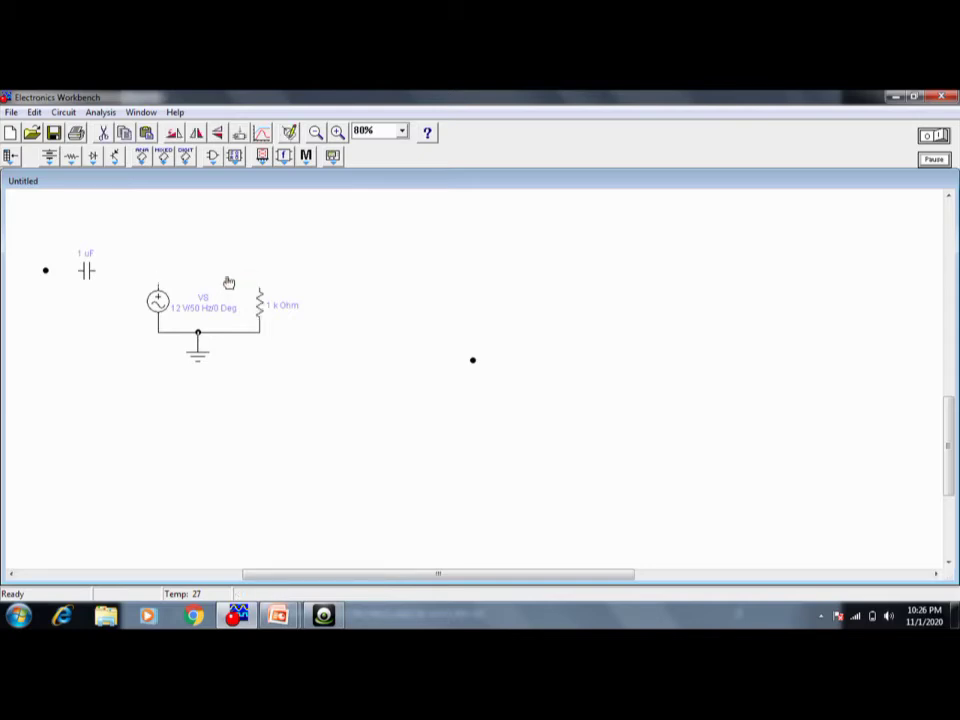
key(ctrl+z)
Step: Label the diode D1
double_click(225, 275)
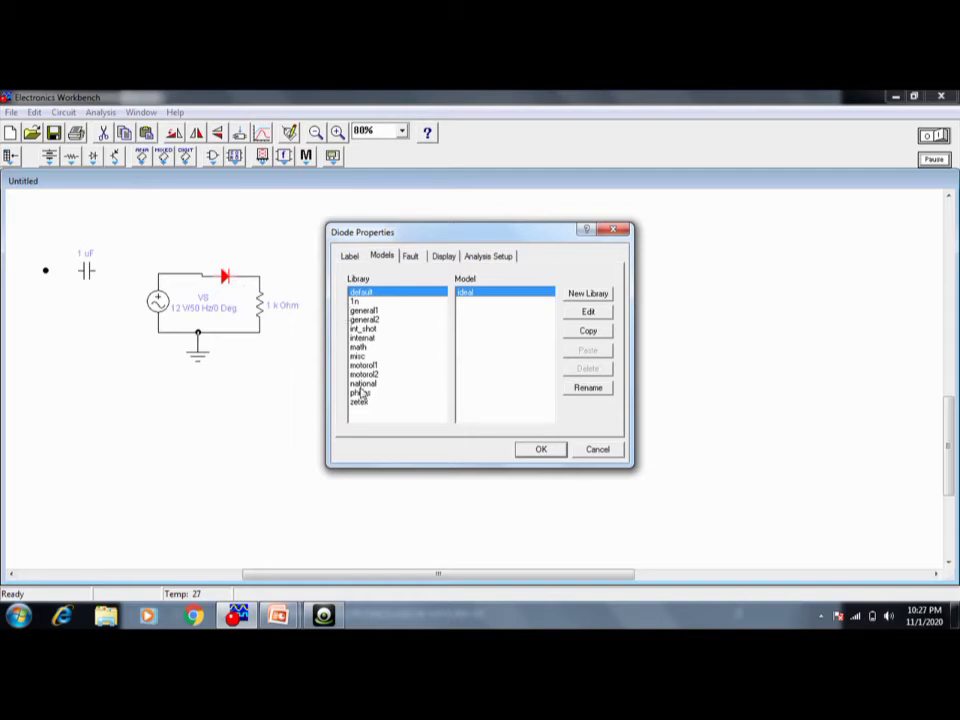
click(349, 257)
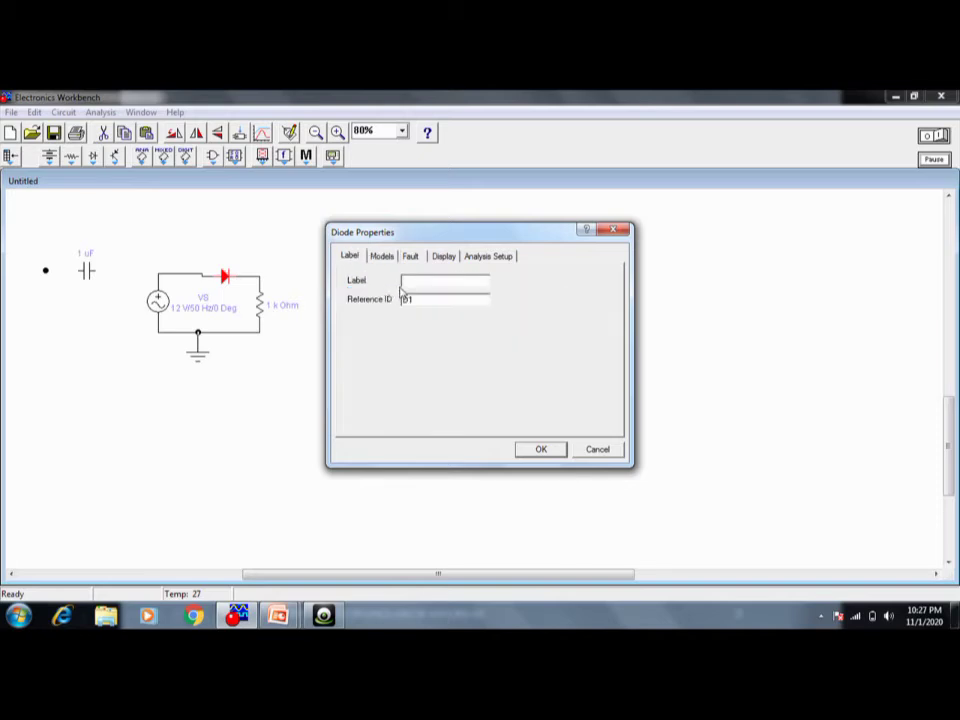
text(D1)
click(540, 449)
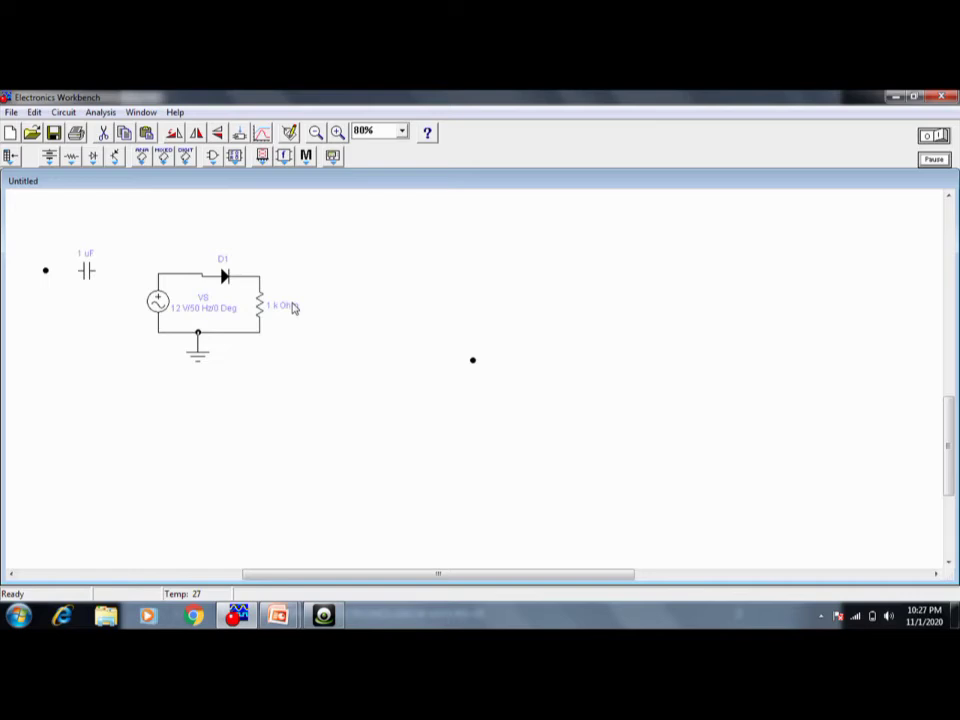
Step: Place an oscilloscope in the empty area to the right of the 1 kOhm resistor
click(333, 157)
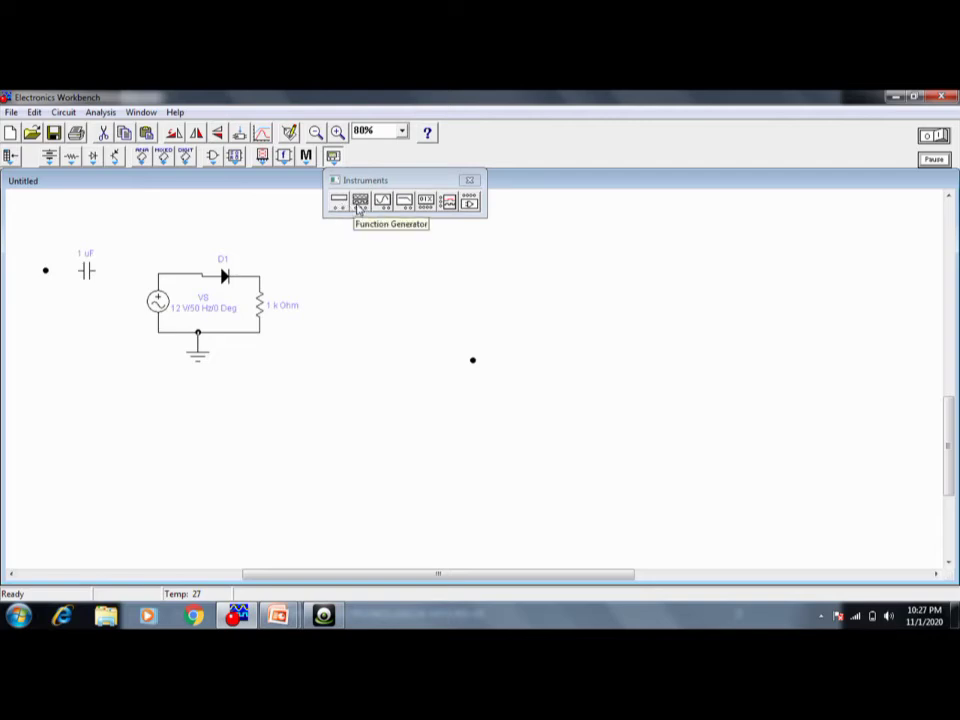
drag(381, 210, 377, 270)
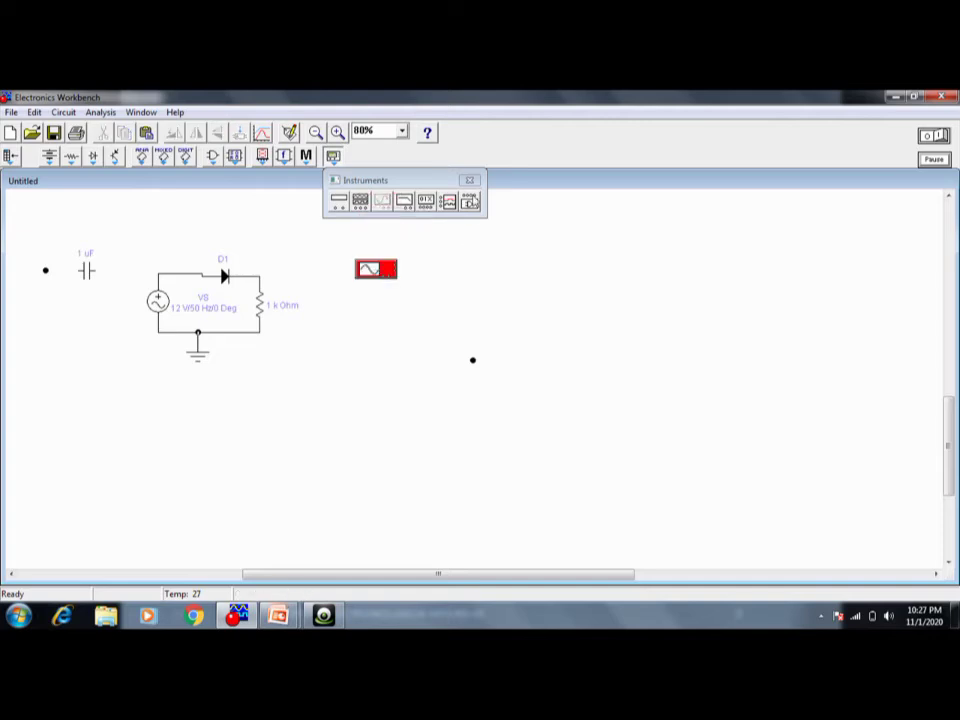
click(469, 180)
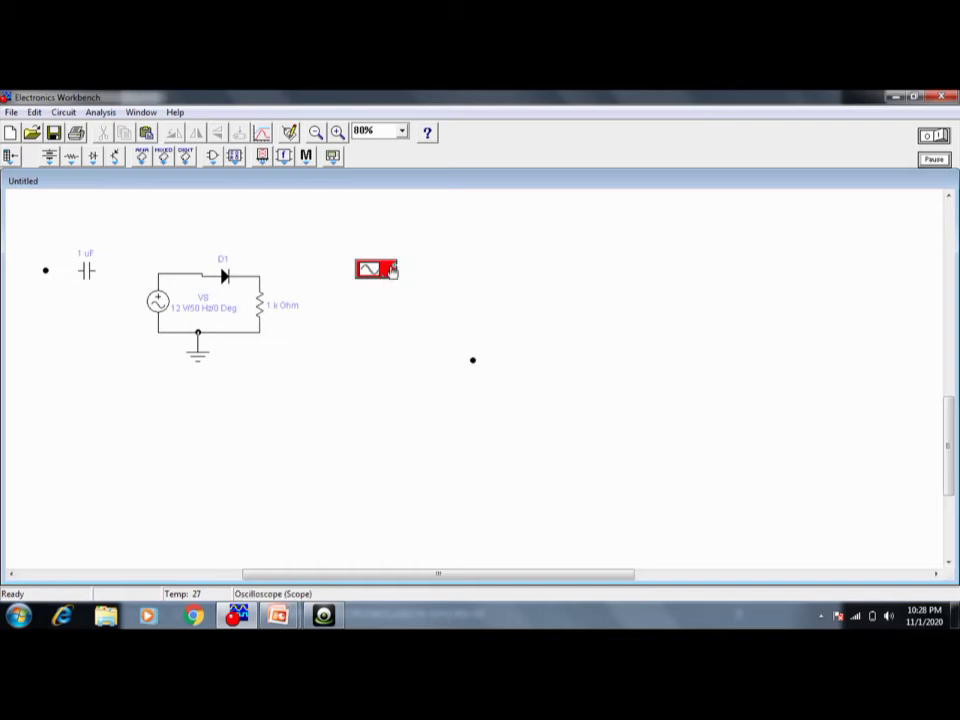
drag(386, 277, 382, 278)
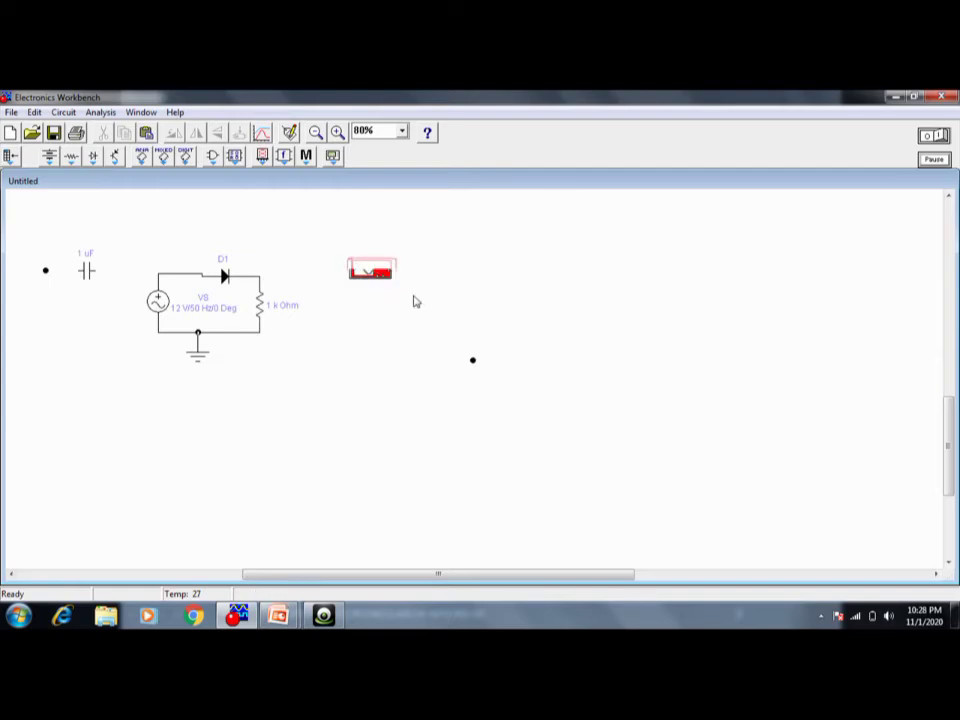
click(418, 300)
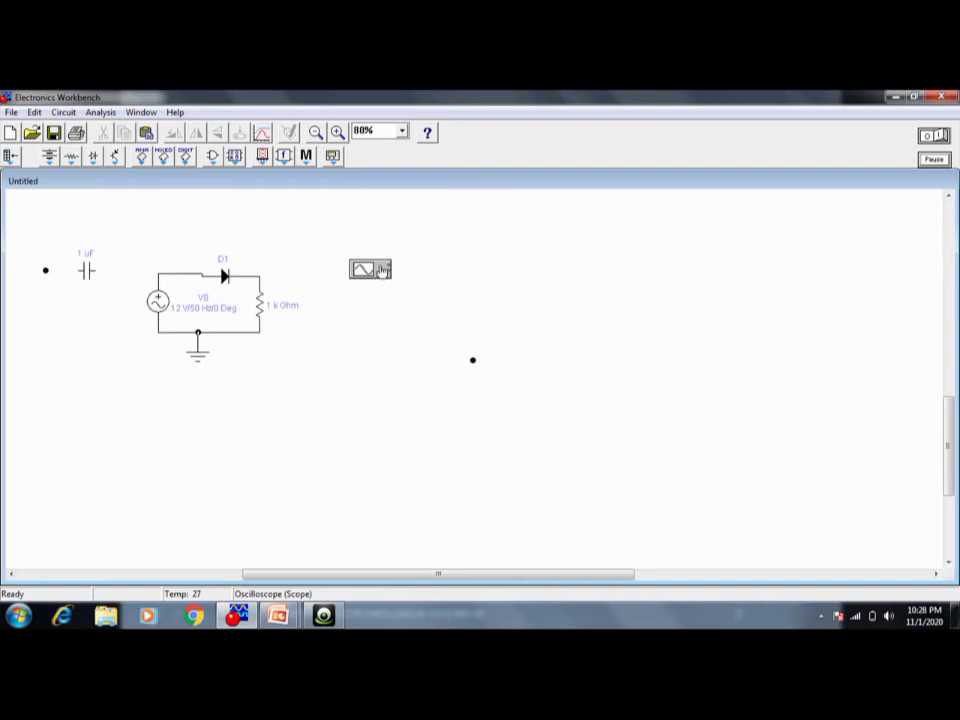
Step: Examine the oscilloscope's time base, trigger and channel settings, and close its window
double_click(382, 271)
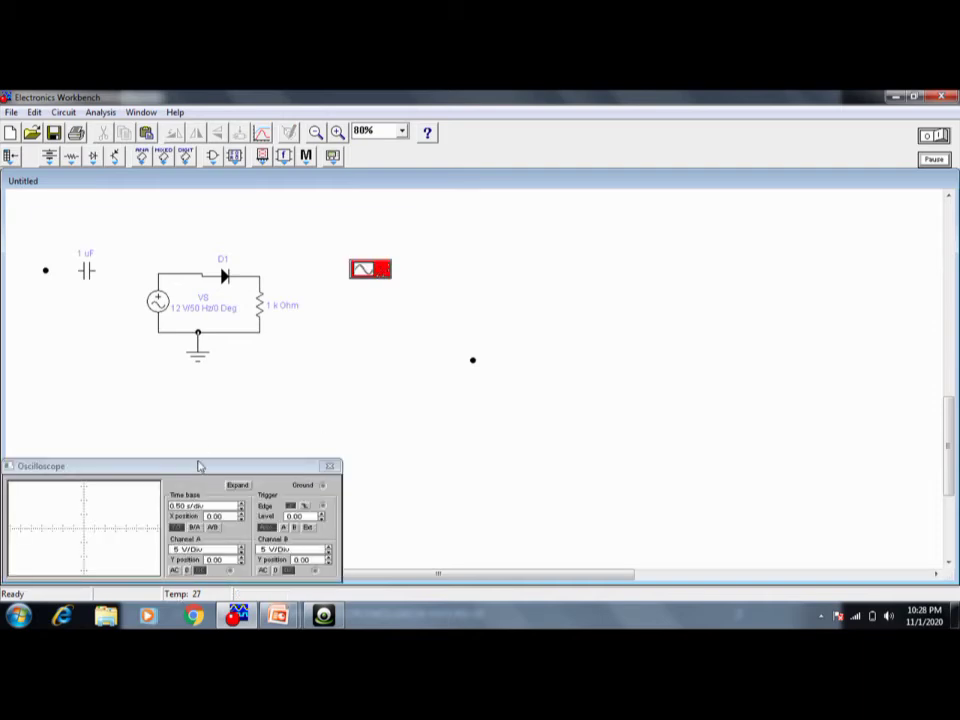
drag(199, 468, 199, 438)
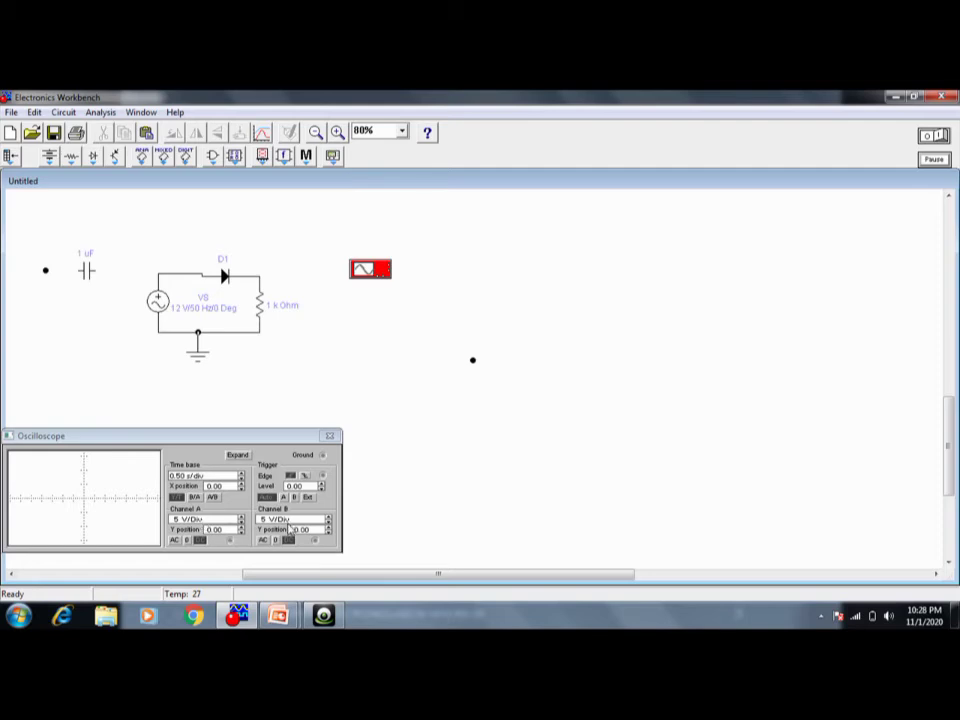
click(330, 436)
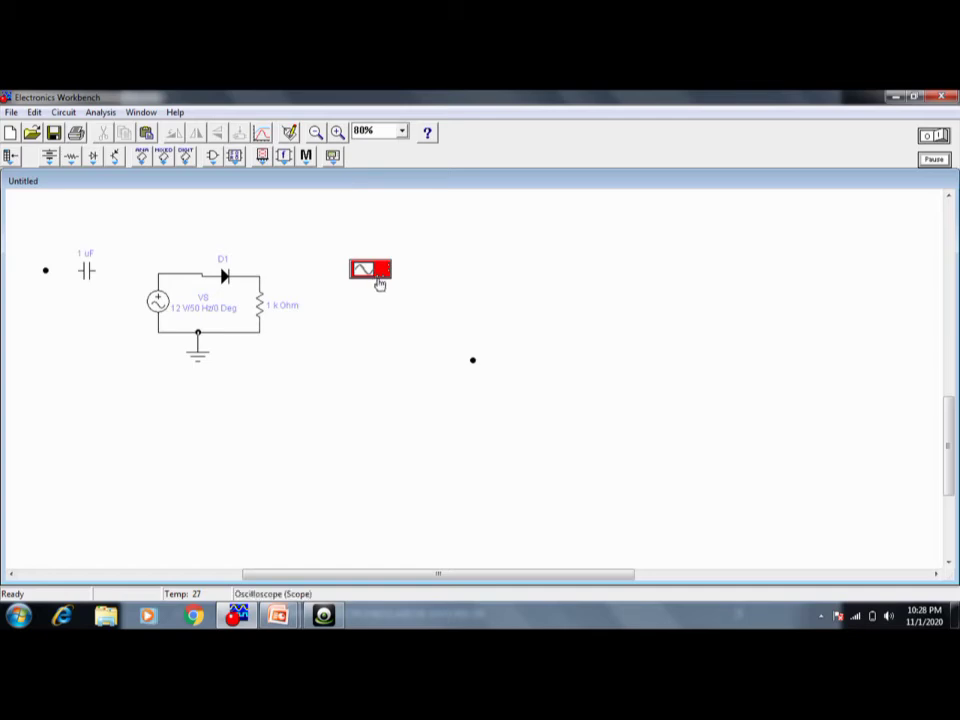
Step: Wire oscilloscope channel A to the source side of the diode, channel B to the diode's output, and its ground terminal to the lower wire
drag(379, 273, 173, 277)
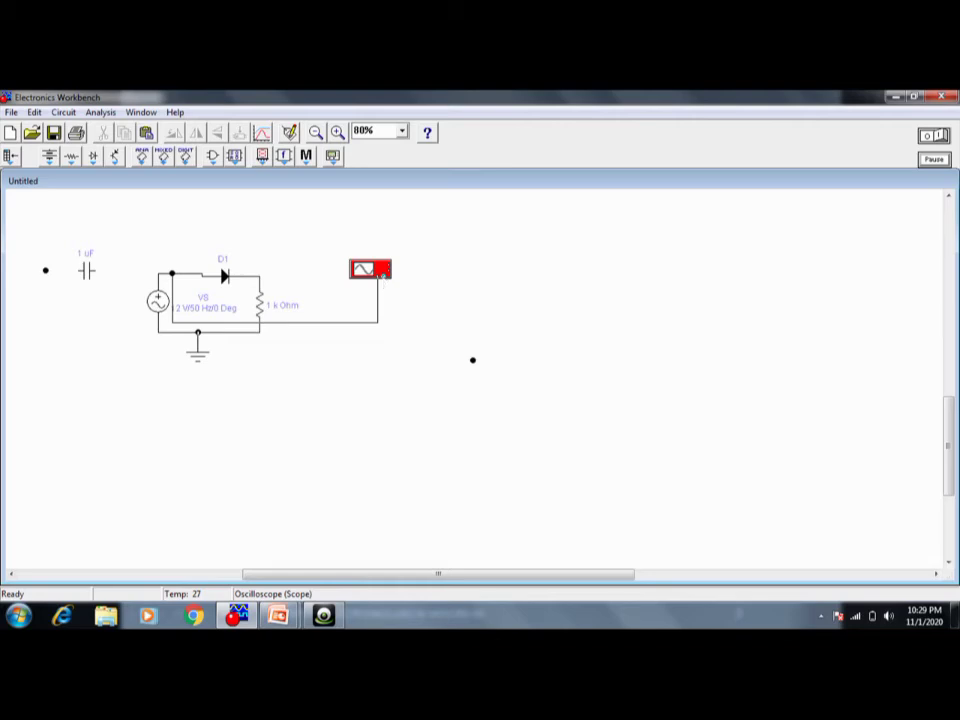
drag(380, 273, 242, 276)
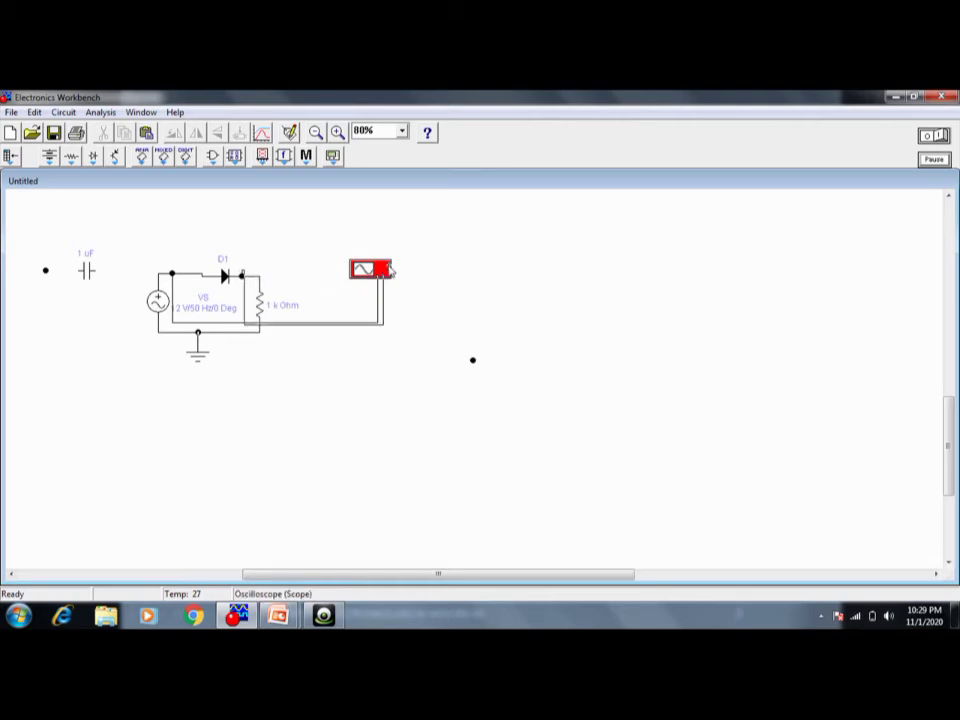
drag(382, 272, 228, 333)
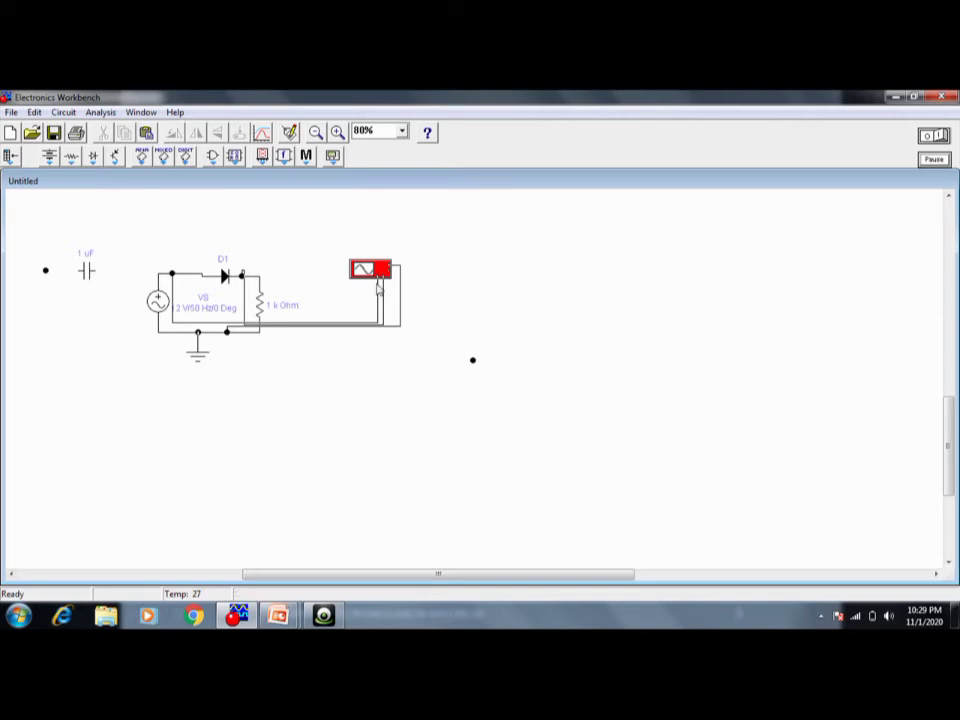
Step: Move the stray connector from the empty area right of the circuit to below the unused connector beside the capacitor
click(473, 362)
drag(473, 364, 63, 316)
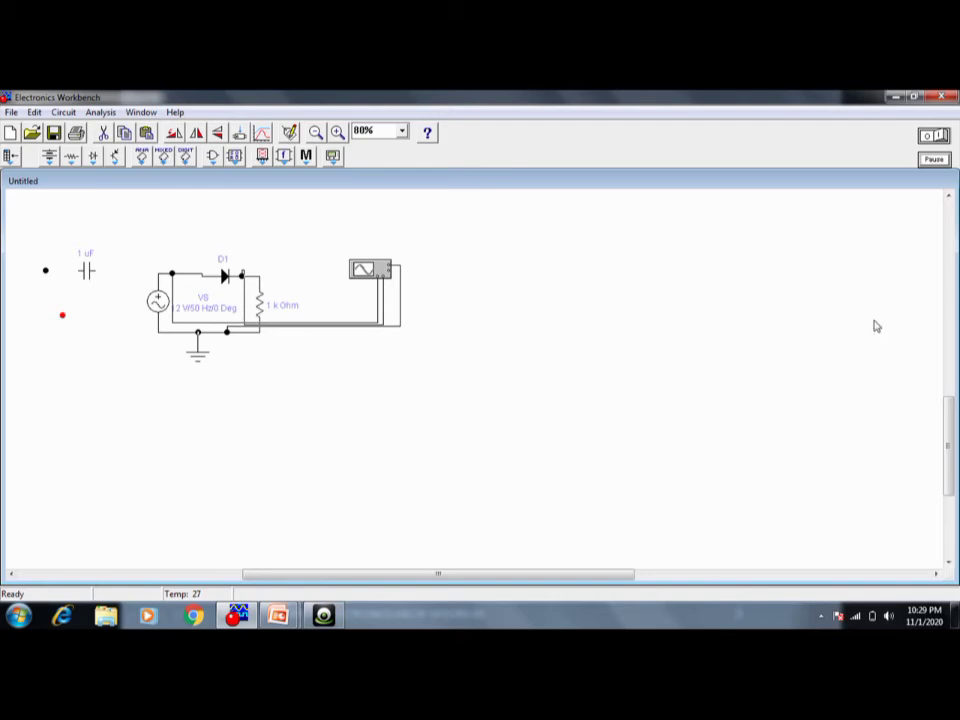
Step: Run the circuit simulation, stop and restart it, and dismiss the battery notification
click(944, 136)
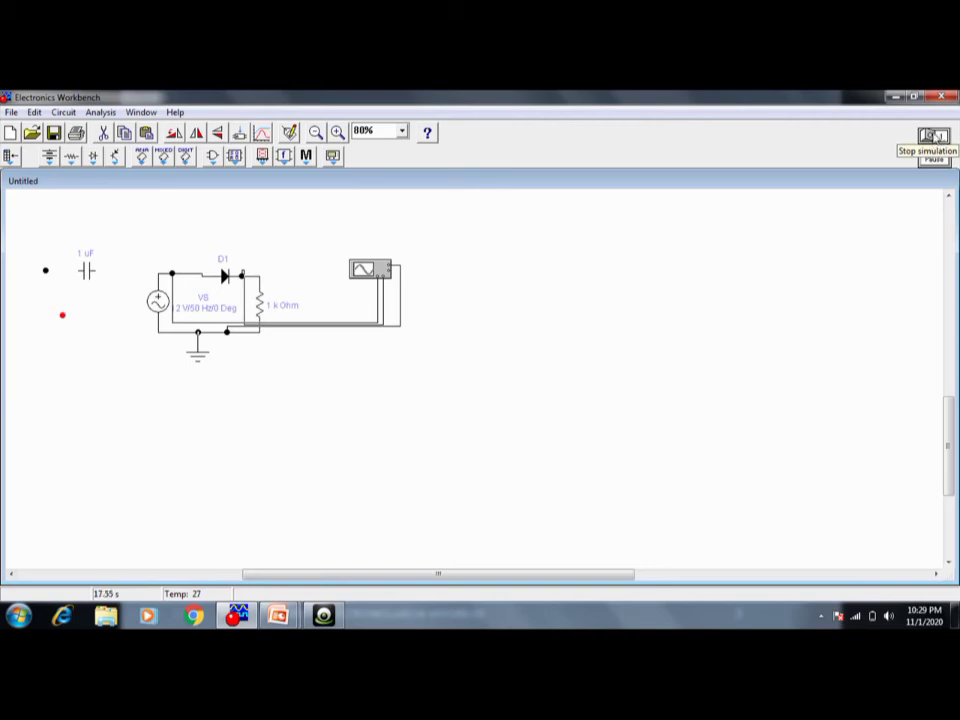
click(935, 137)
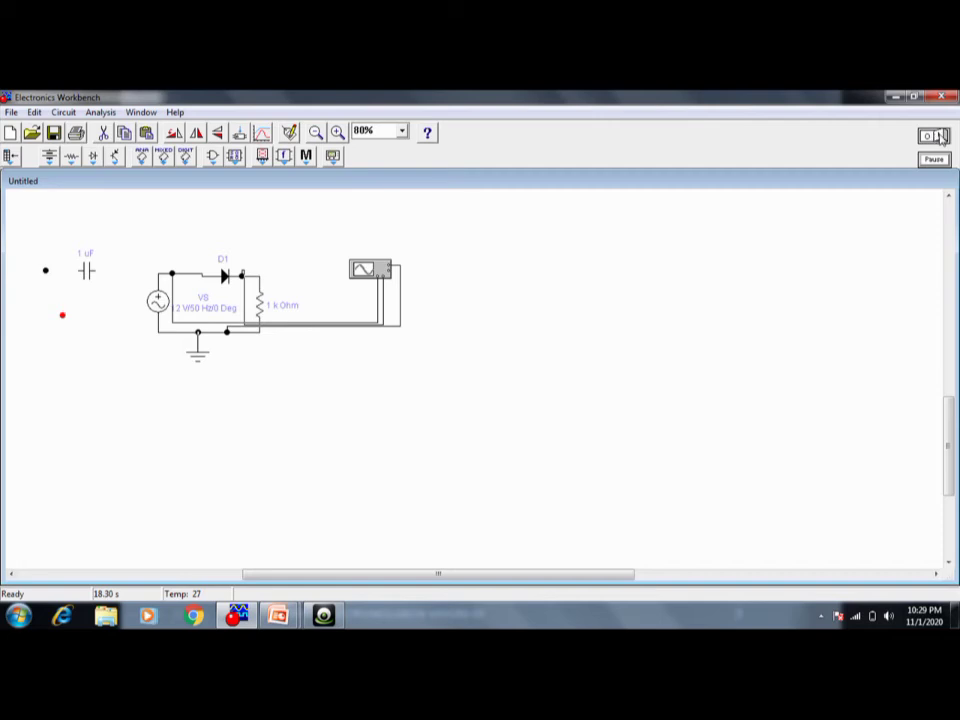
click(936, 137)
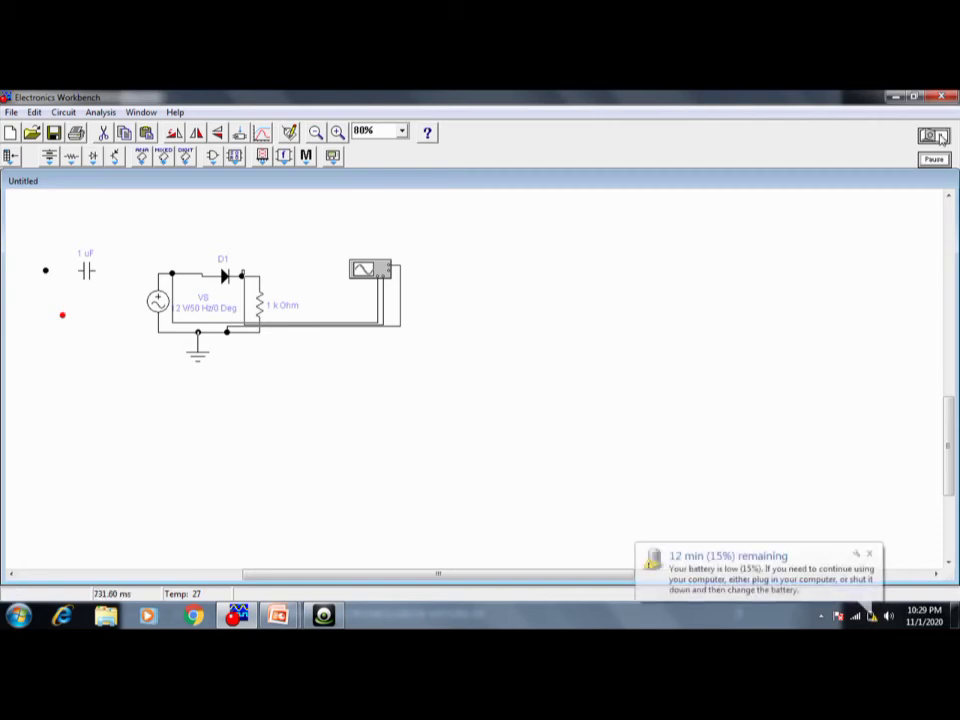
click(869, 553)
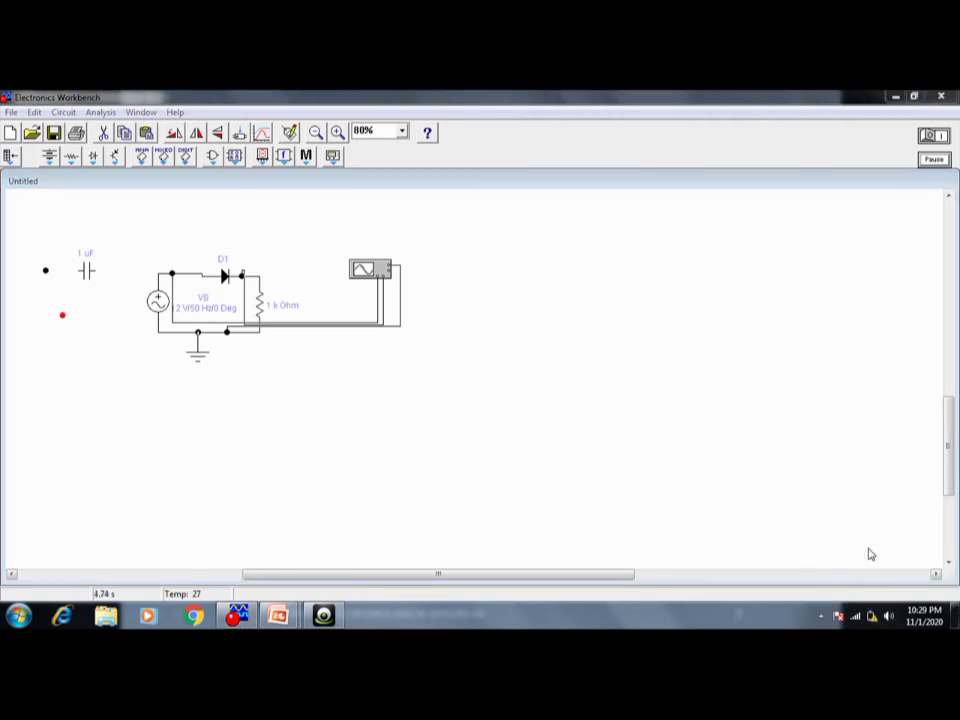
Step: Set the oscilloscope's channel A scale to 5 mV/Div and its time base to 0.01 s/div, and expand the display beside the circuit
double_click(383, 273)
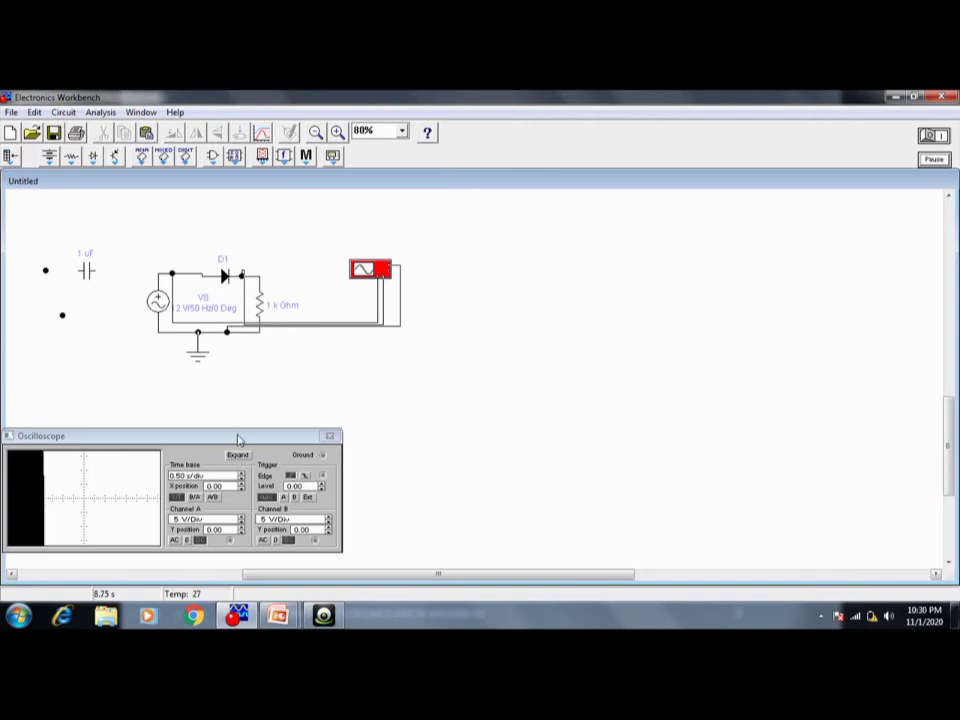
mouse_move(238, 439)
mouse_down()
mouse_move(272, 437)
mouse_move(632, 302)
mouse_move(675, 268)
mouse_up()
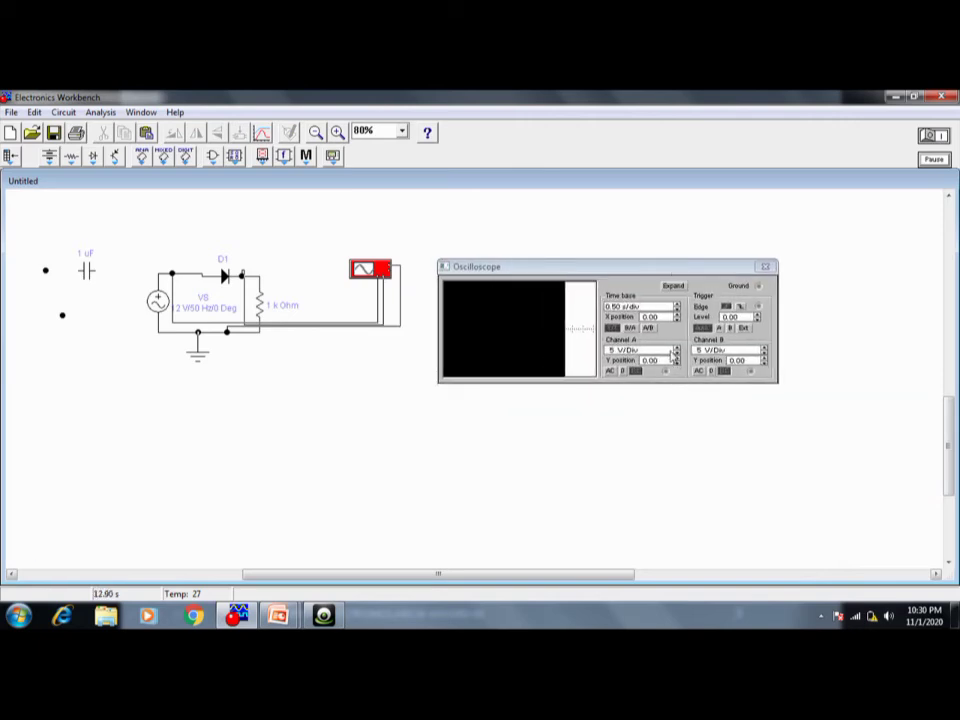
click(677, 355)
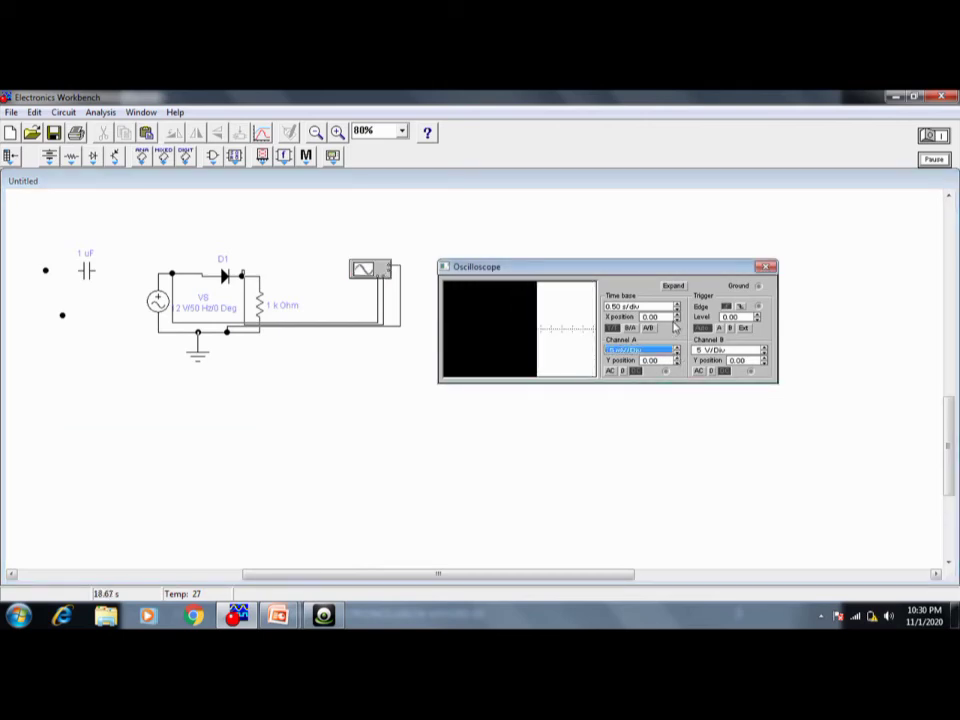
click(677, 310)
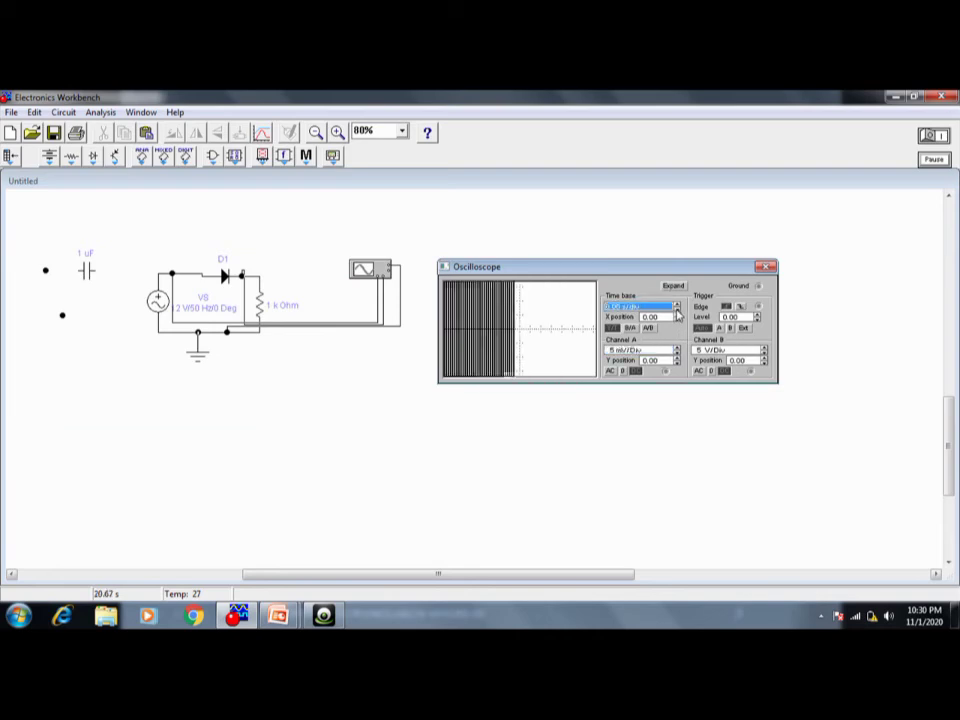
click(677, 313)
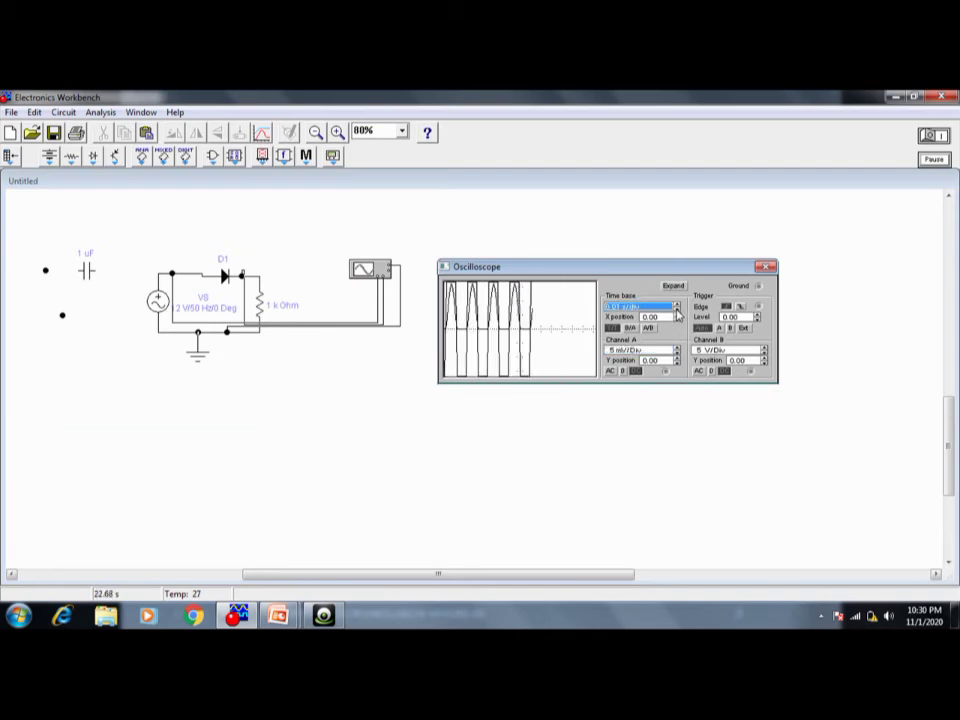
click(677, 305)
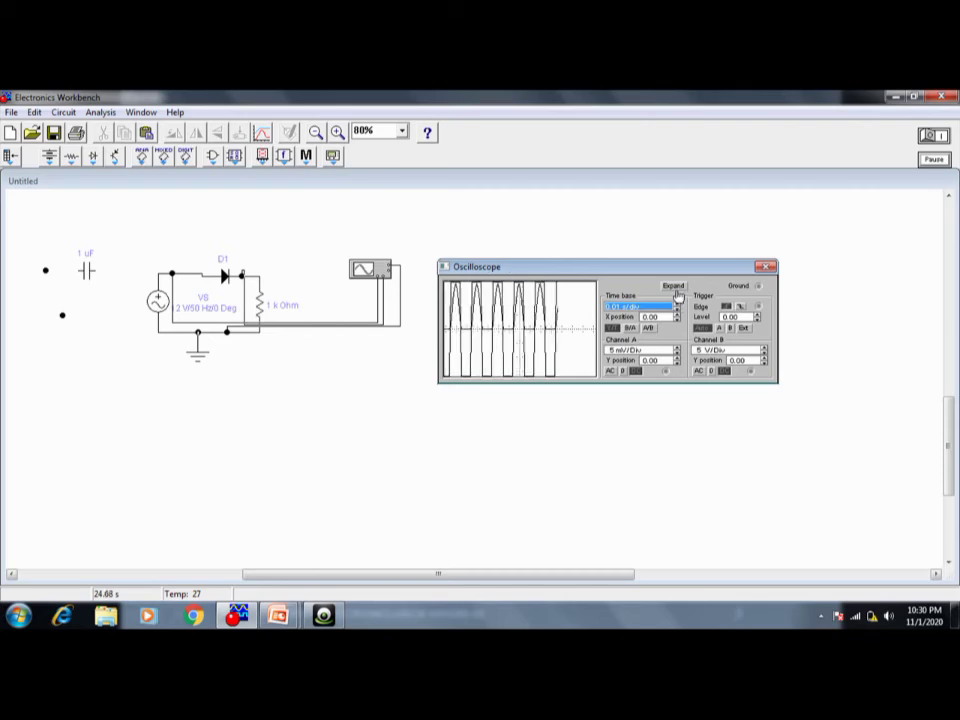
click(673, 286)
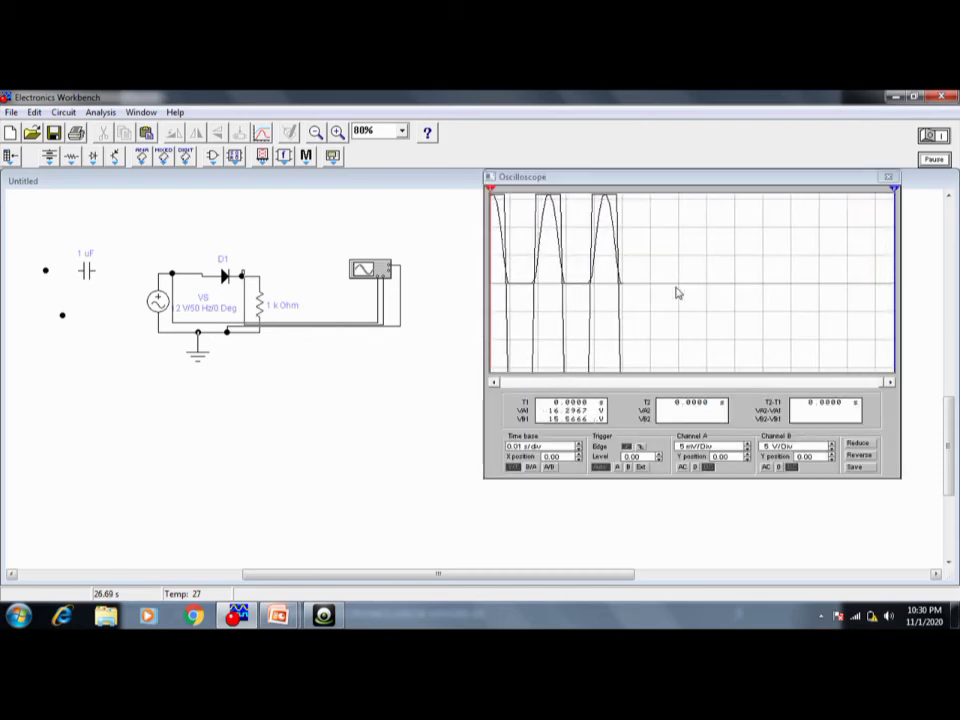
Step: Pause the simulation and set the oscilloscope's channel B scale to 10 V/Div
click(933, 160)
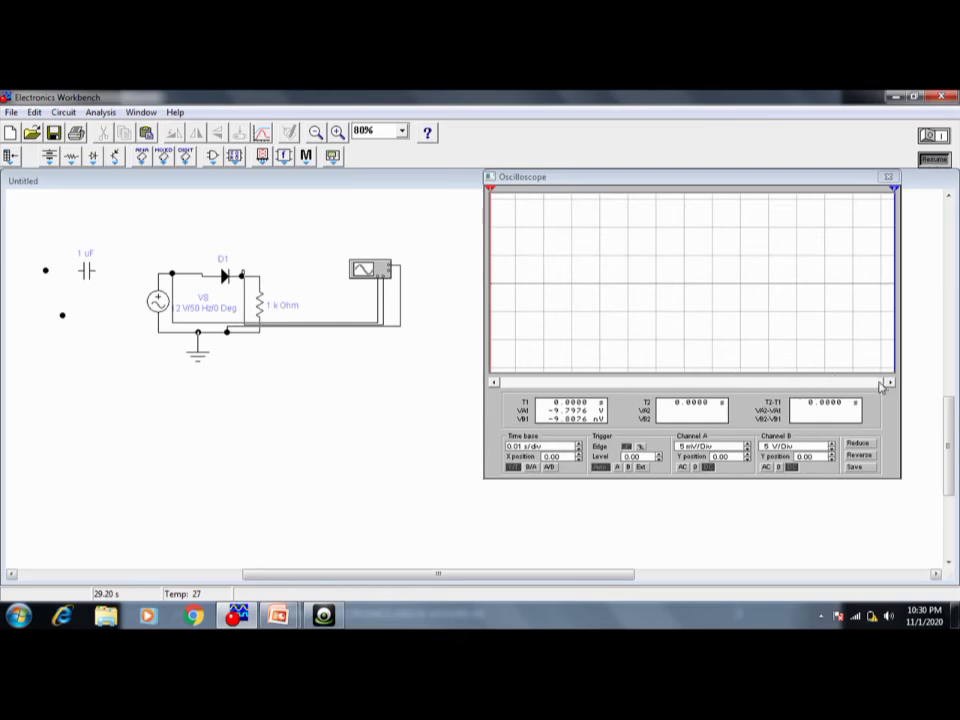
drag(882, 385, 861, 383)
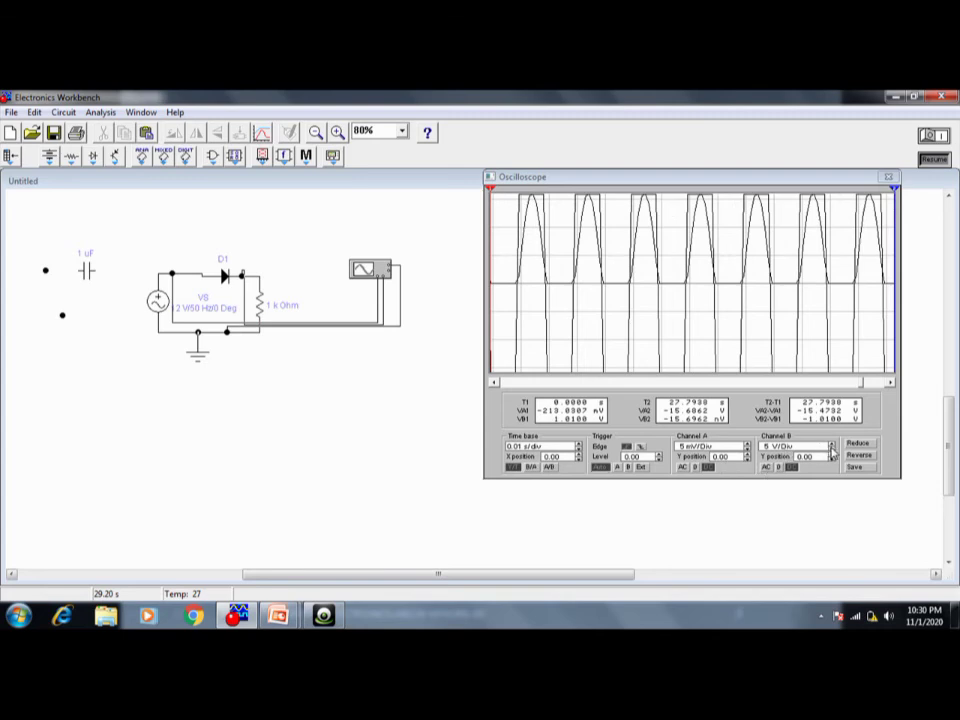
click(832, 450)
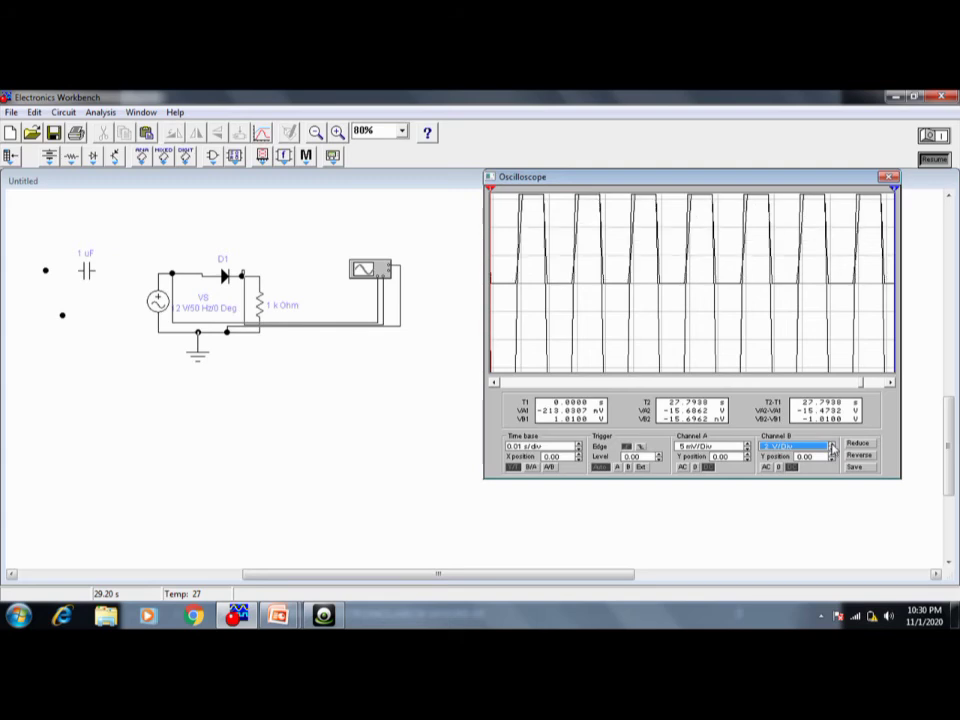
click(832, 447)
click(832, 445)
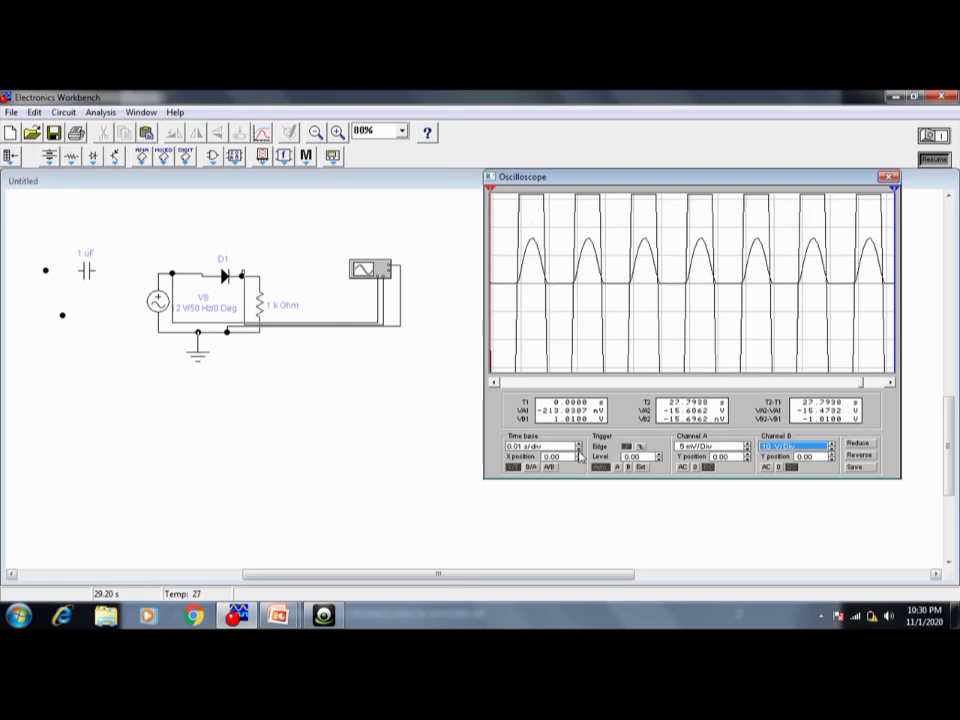
Step: Set the oscilloscope's channel A scale to 1 mV/Div and close its display
click(747, 445)
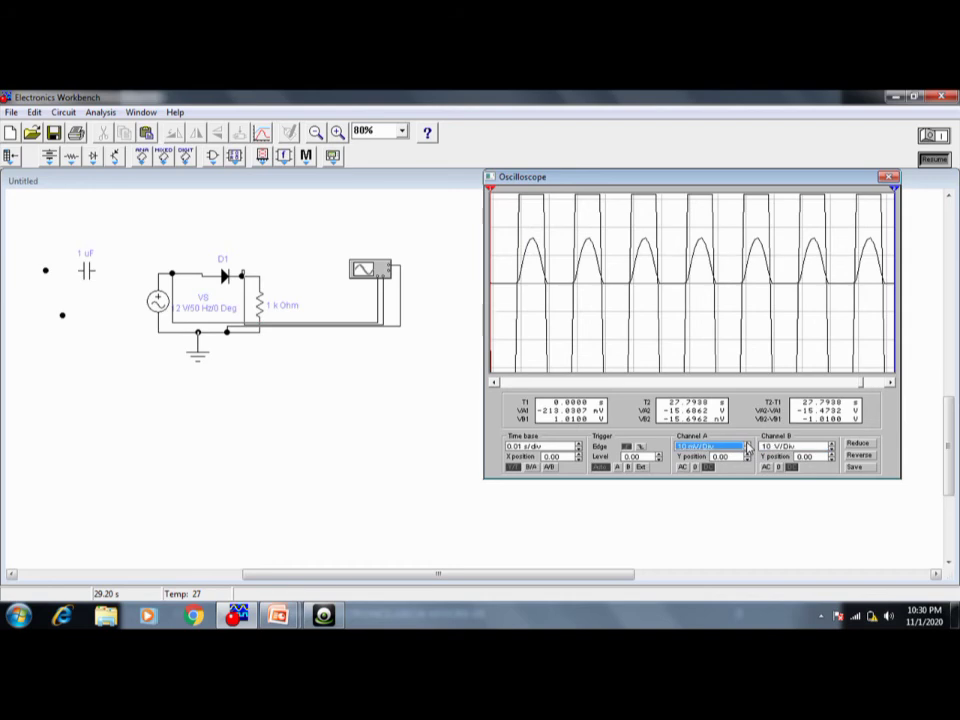
click(747, 449)
click(891, 177)
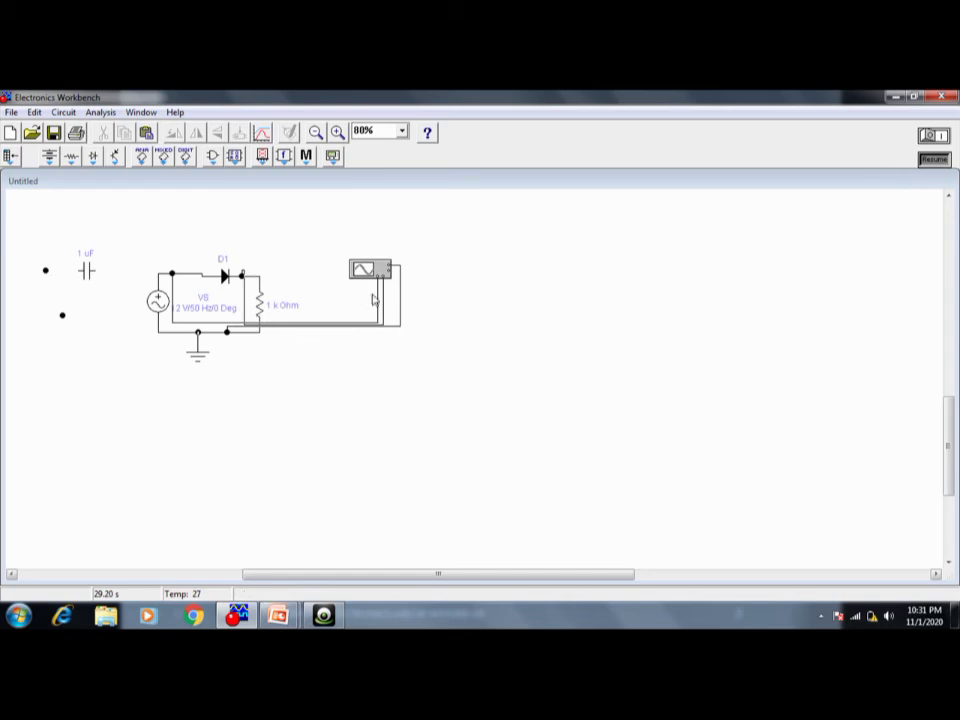
Step: Delete the wire between oscilloscope channel B and the diode's output
click(245, 312)
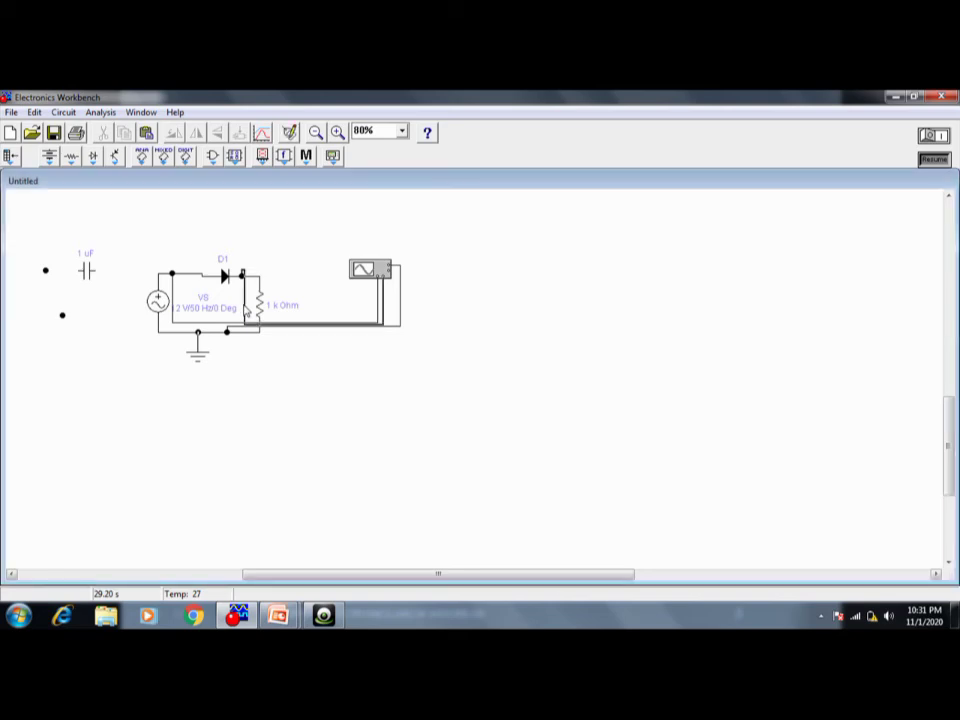
key(Delete)
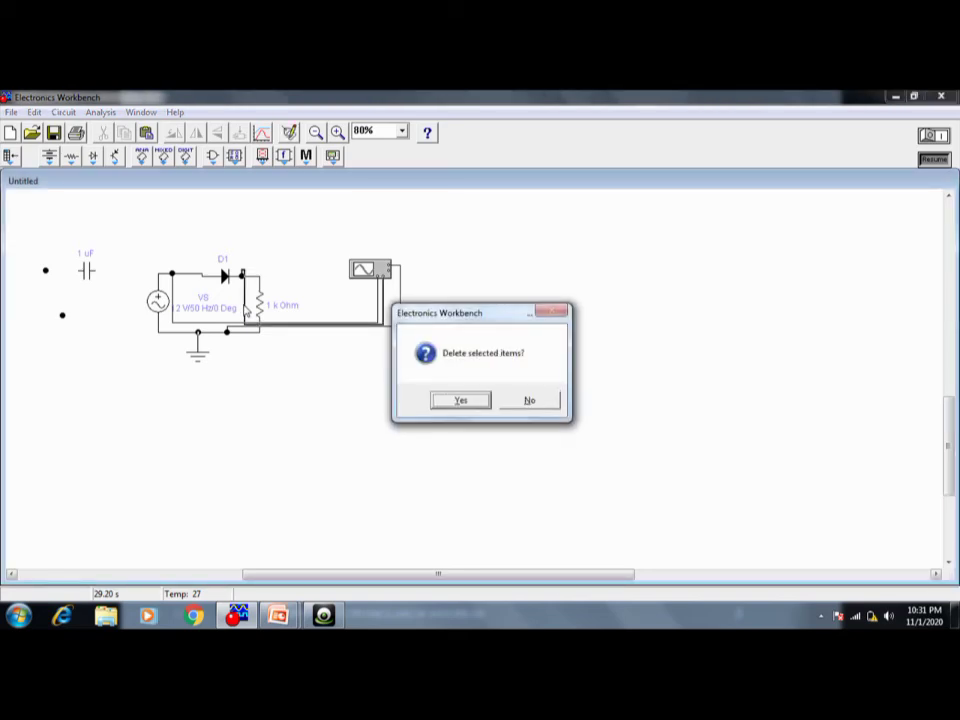
key(Return)
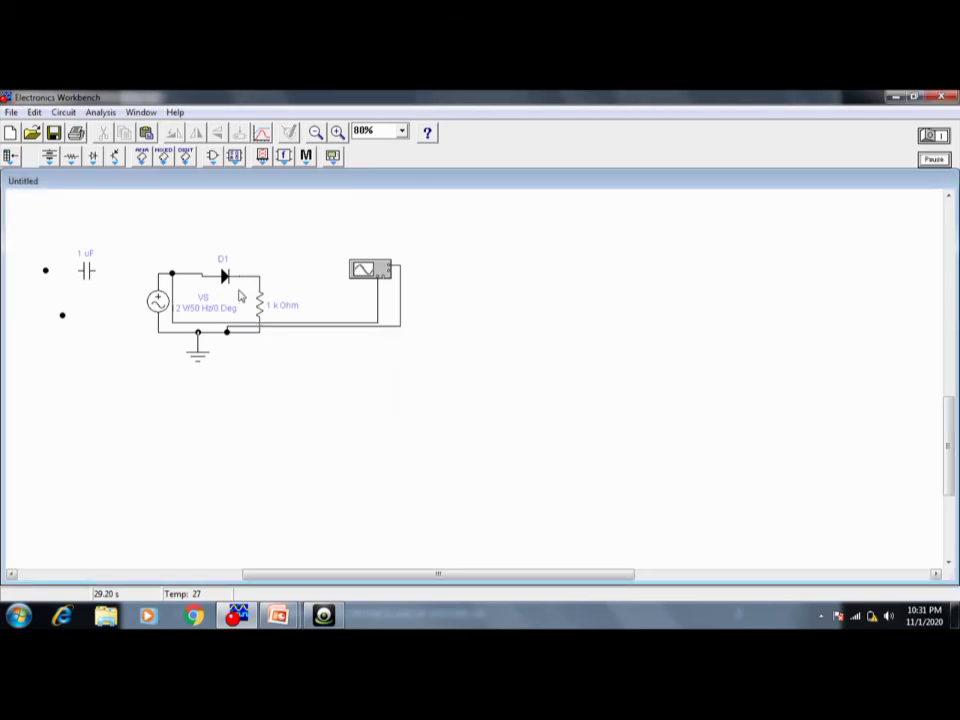
Step: Move the unused 1 uF capacitor between the load resistor and the oscilloscope and rotate it upright
drag(88, 273, 313, 304)
click(313, 305)
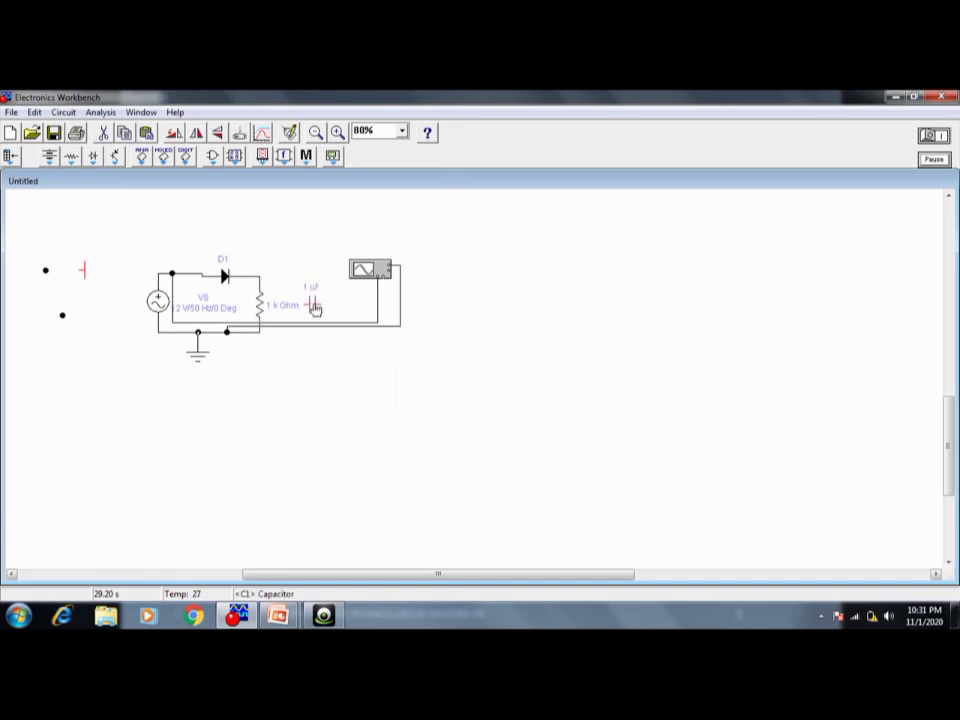
right_click(314, 307)
click(342, 392)
Step: Wire the capacitor in parallel with the load resistor, and connect oscilloscope channel B to the upper wire between them
drag(311, 297, 310, 297)
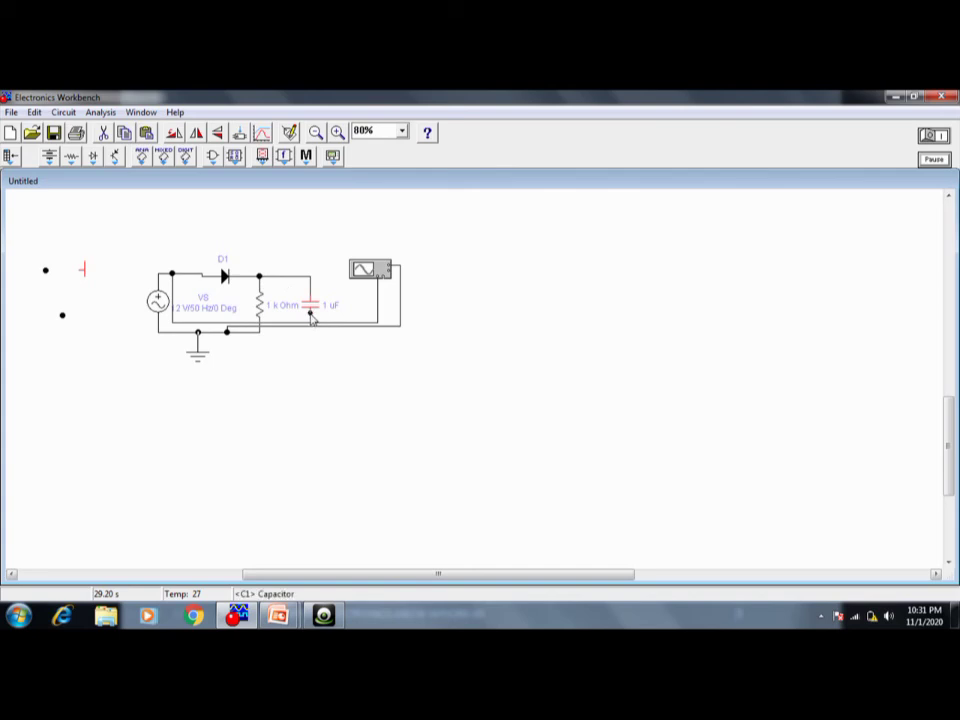
drag(311, 316, 242, 329)
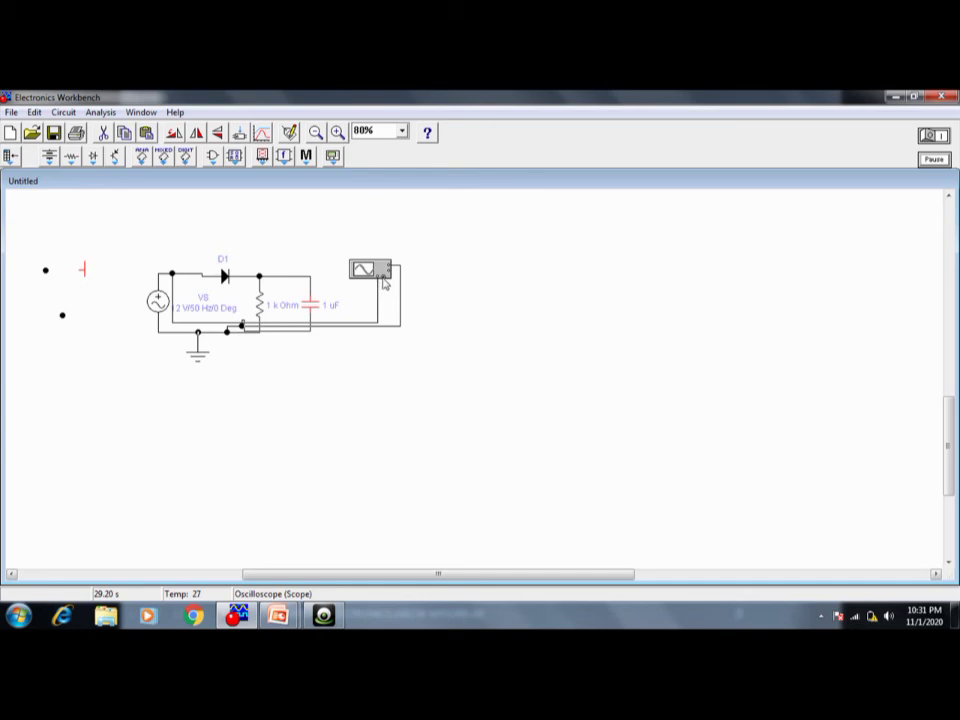
drag(384, 277, 280, 277)
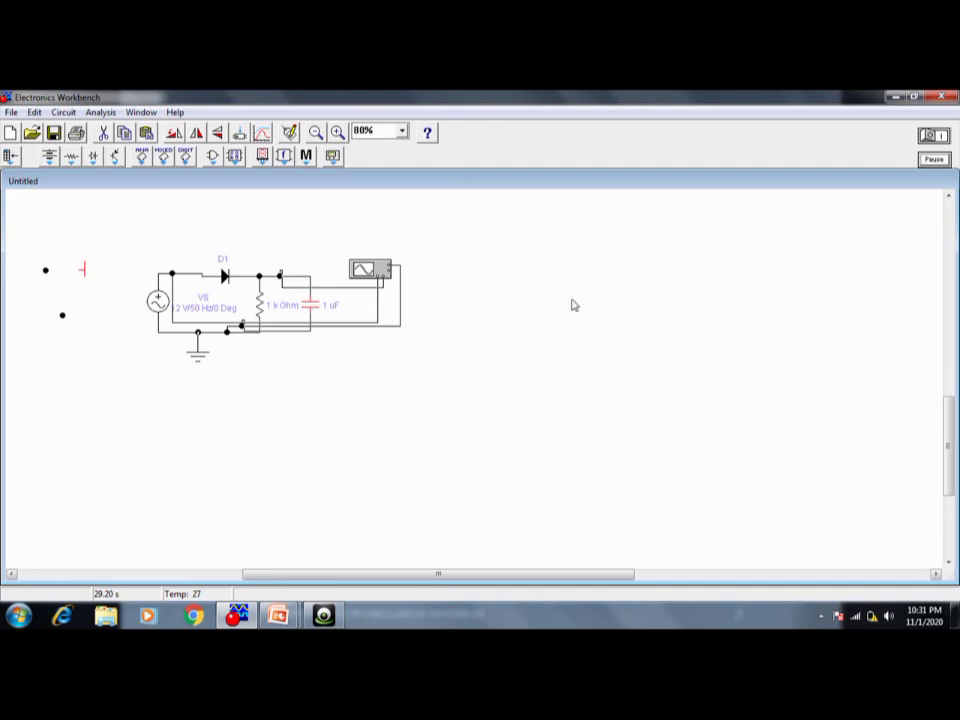
Step: Run the simulation with the oscilloscope open, set channel B to 20 V/Div, then close the display and stop the simulation
click(929, 137)
double_click(381, 273)
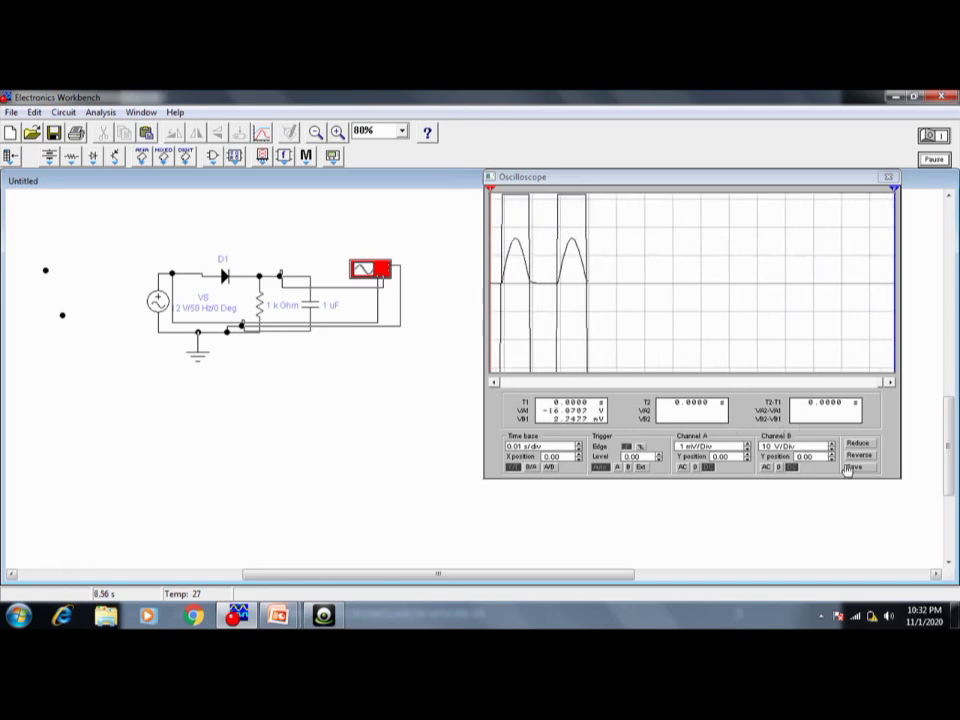
click(832, 449)
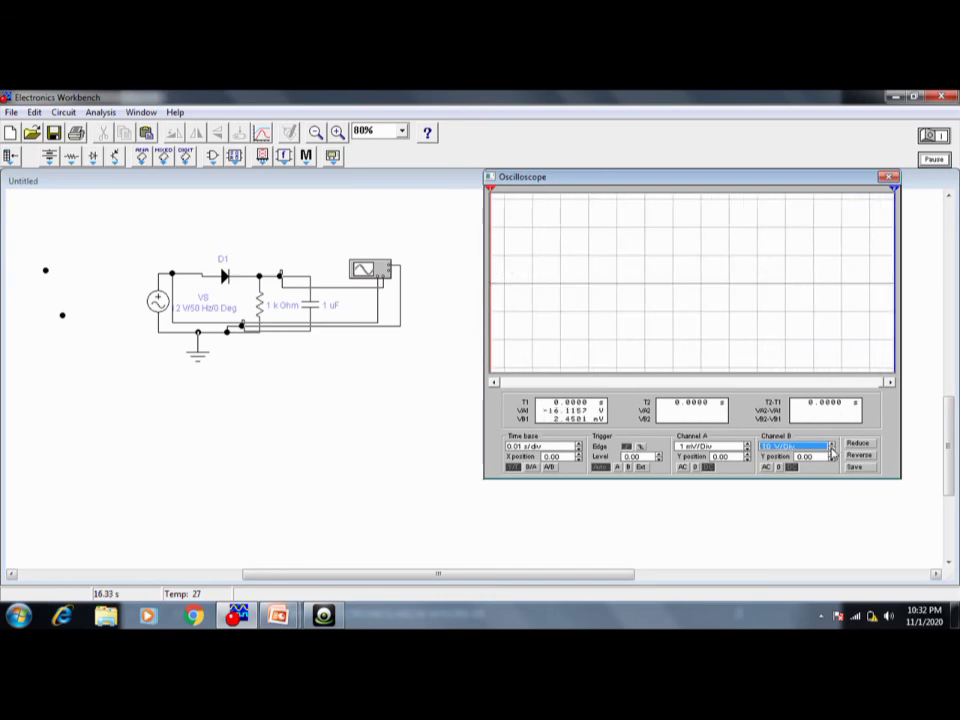
click(832, 447)
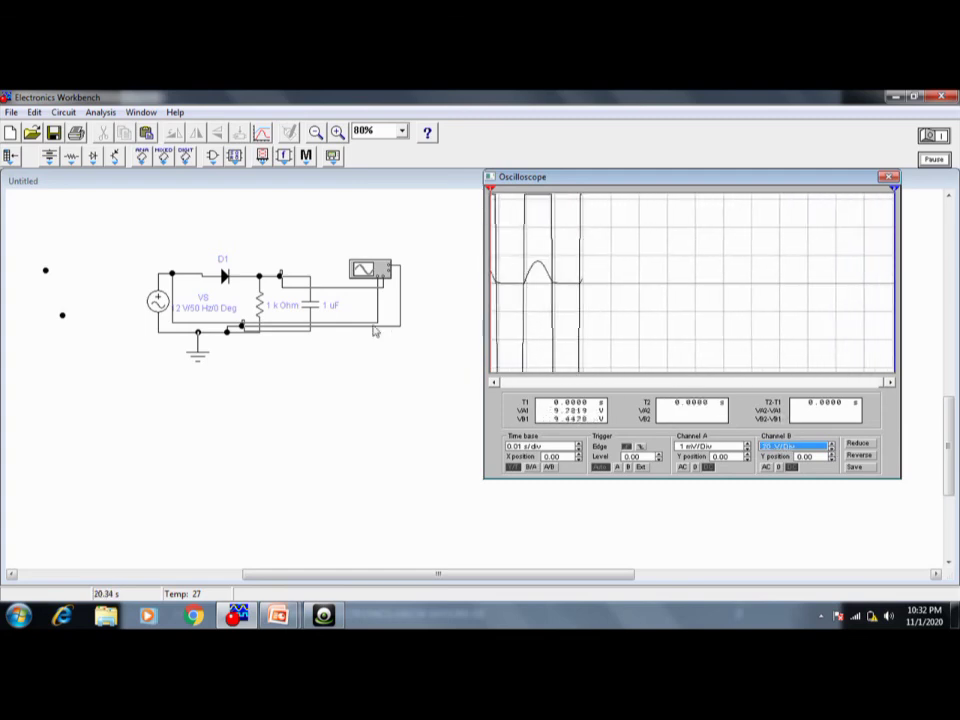
click(890, 180)
click(934, 135)
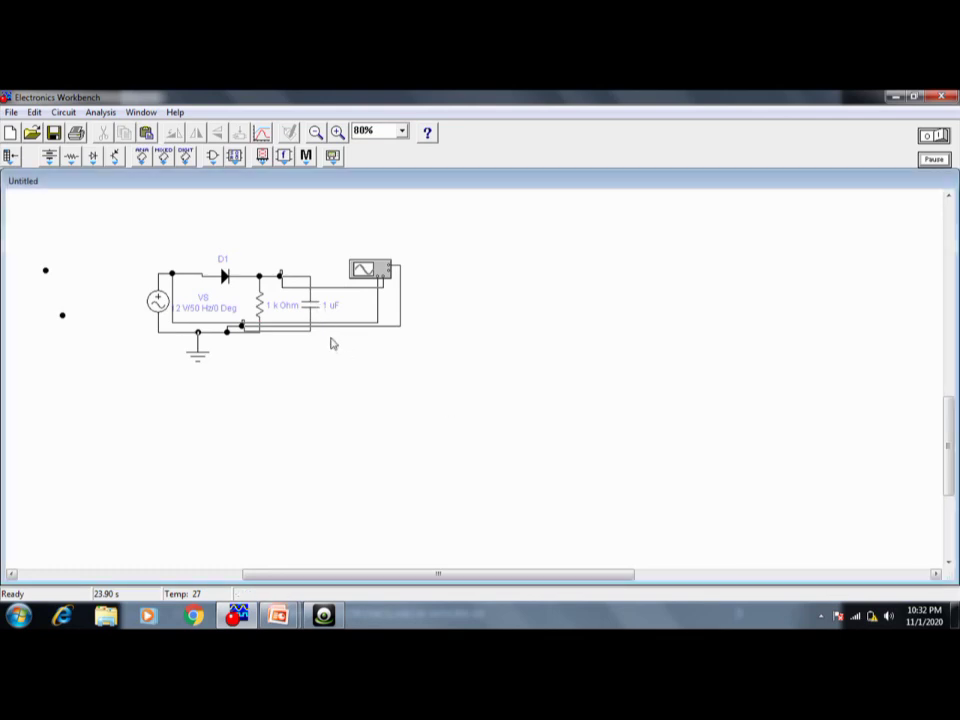
Step: Set the filter capacitor's capacitance to 100 µF
double_click(302, 304)
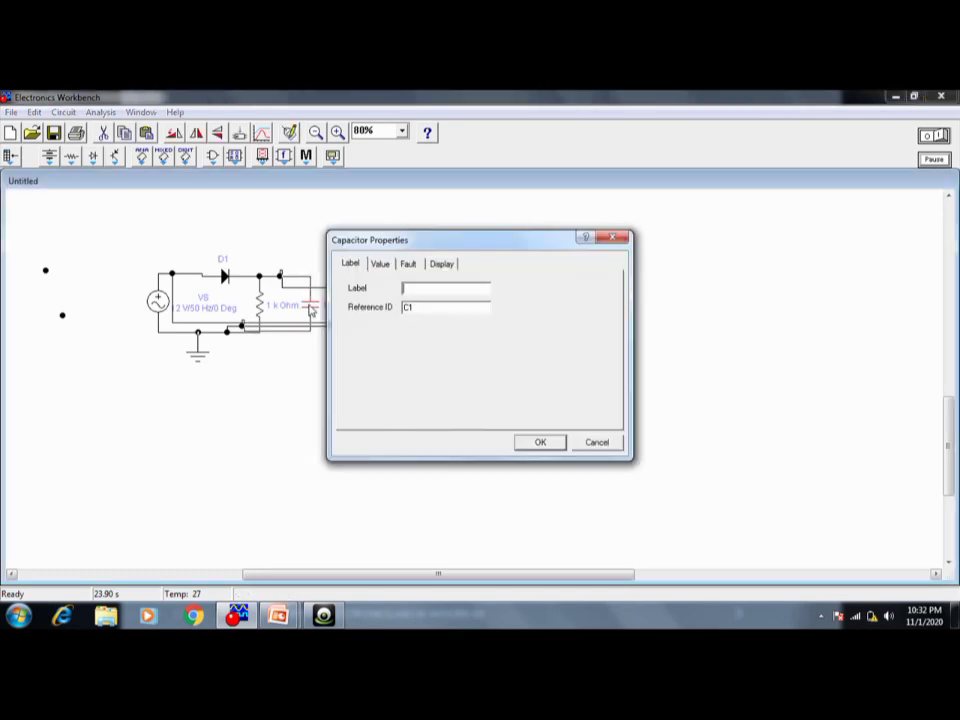
click(380, 265)
text(100)
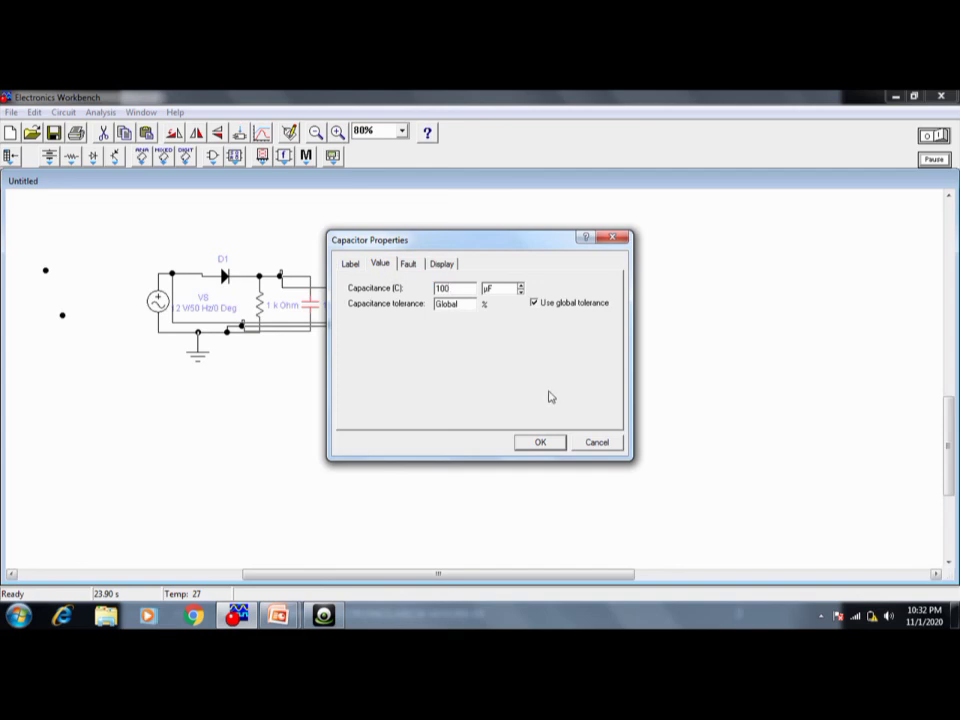
click(541, 443)
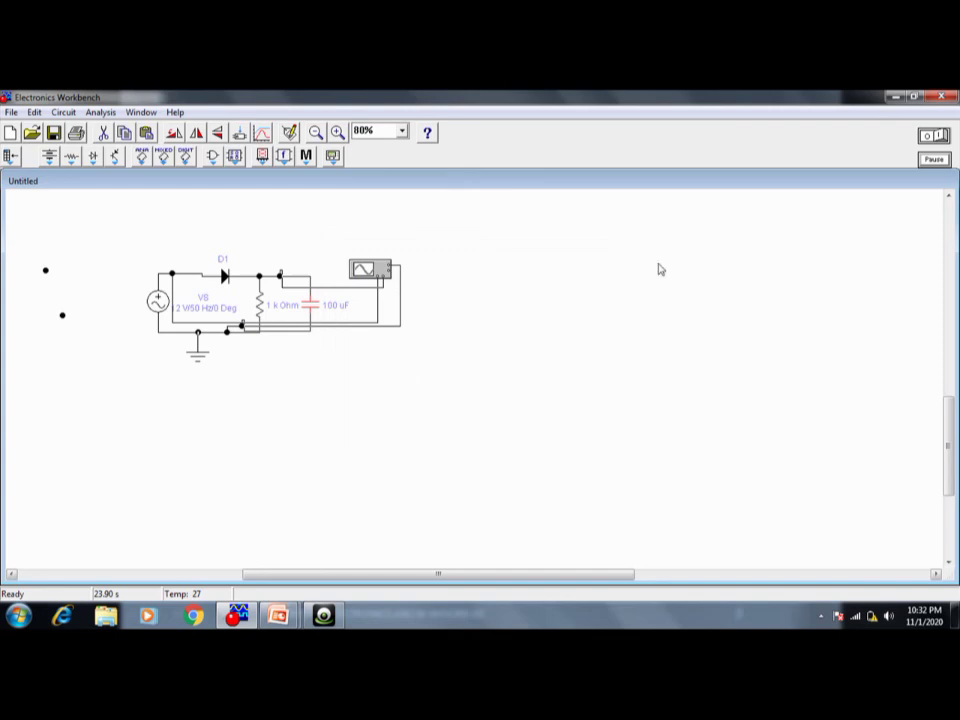
Step: Run the simulation with the oscilloscope open, pause it, set channel A to 5 mV/Div, and examine the earlier part of the waveform
click(942, 135)
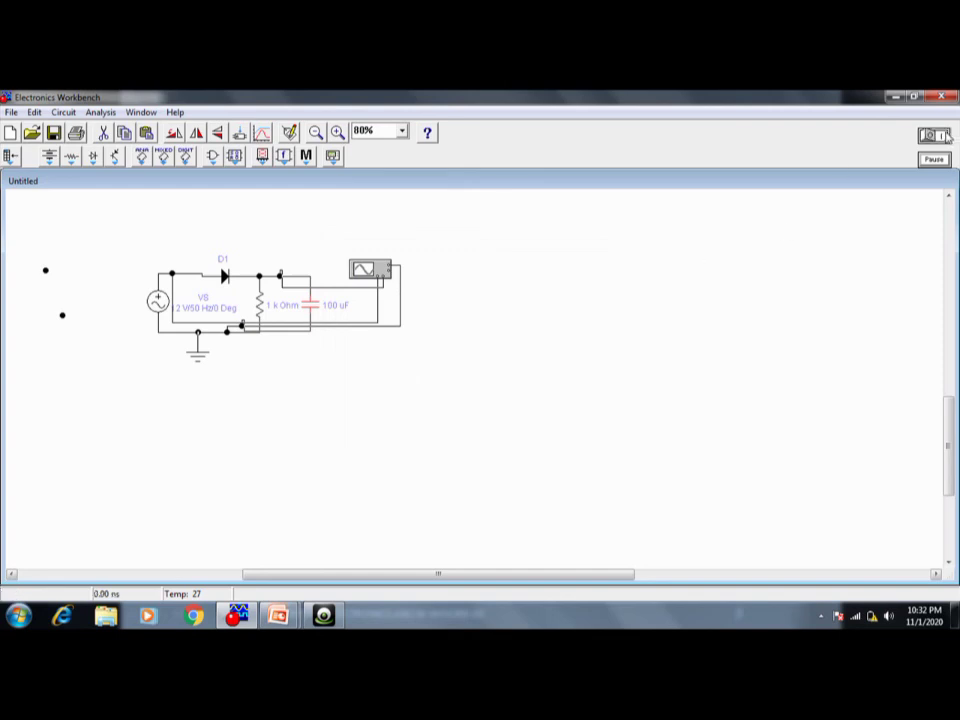
double_click(383, 271)
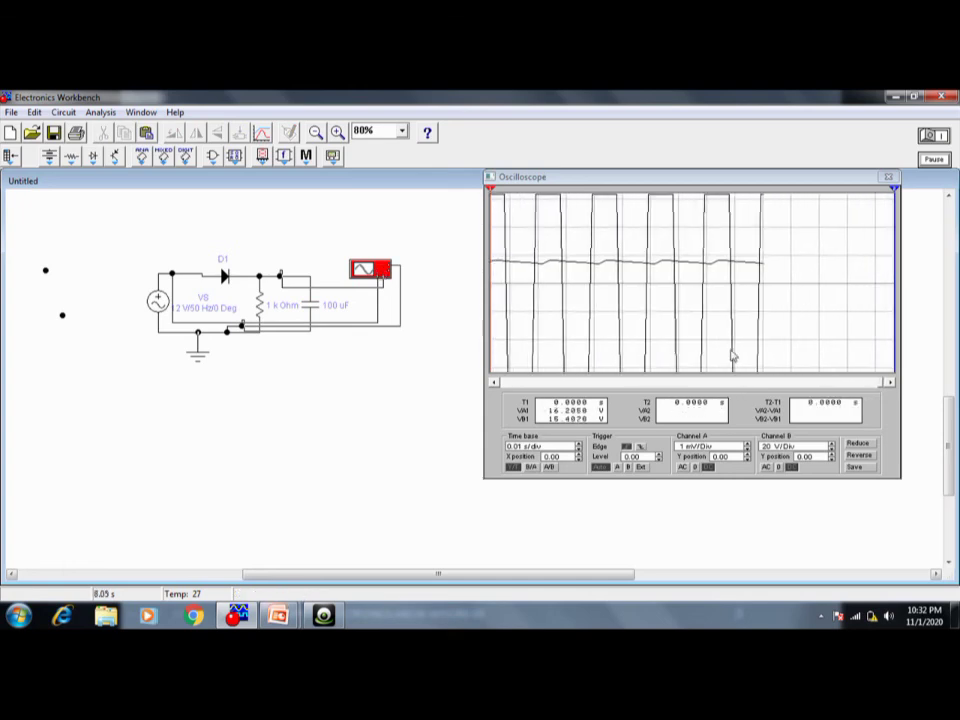
click(933, 159)
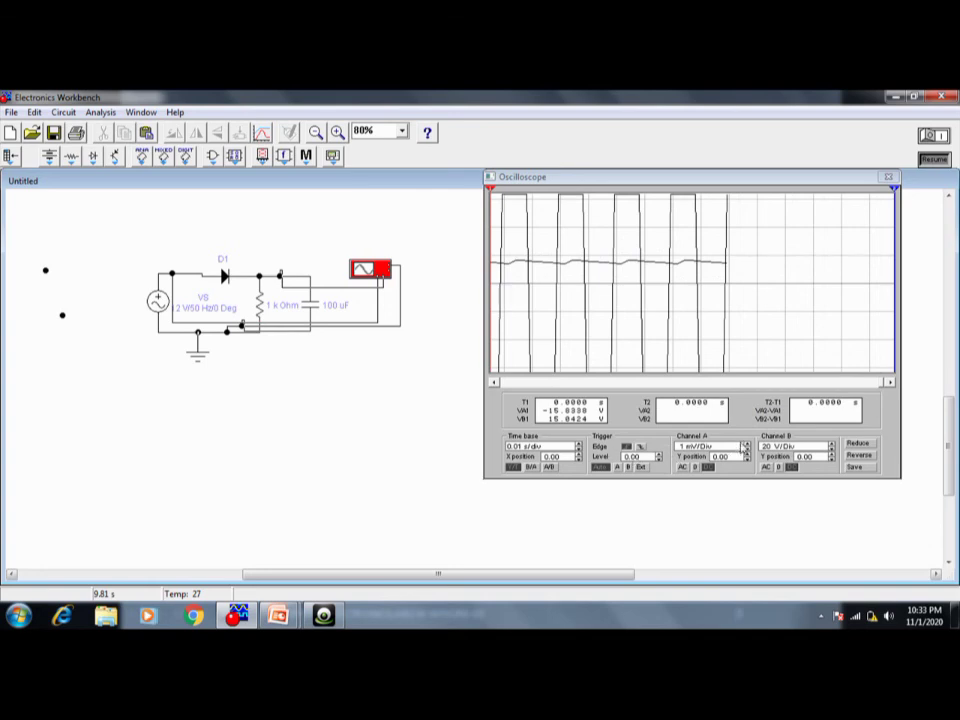
click(747, 447)
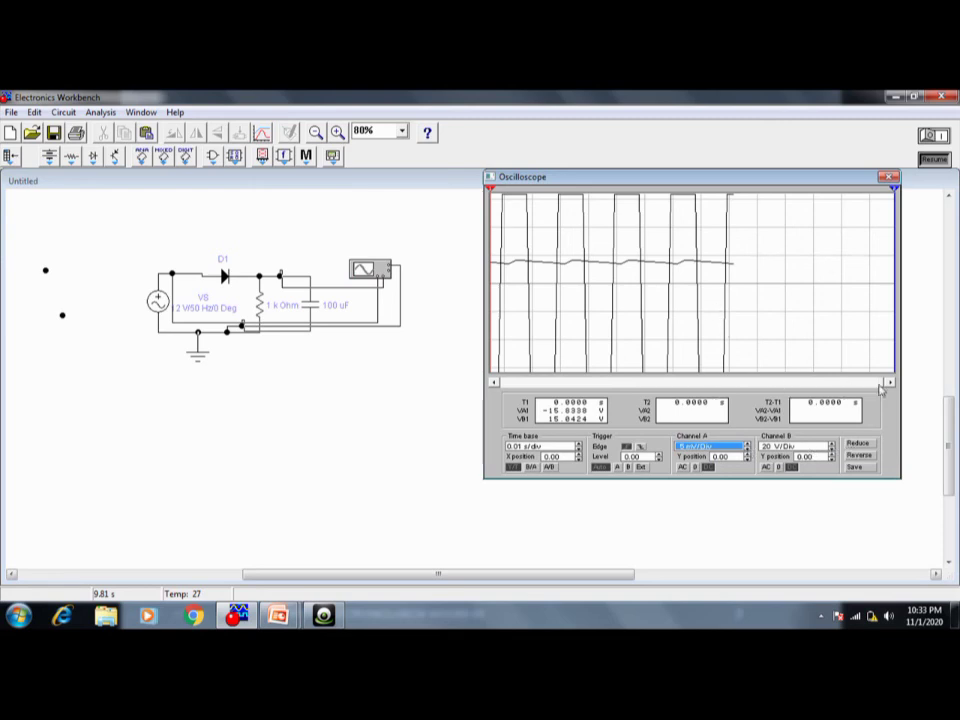
drag(881, 385, 875, 385)
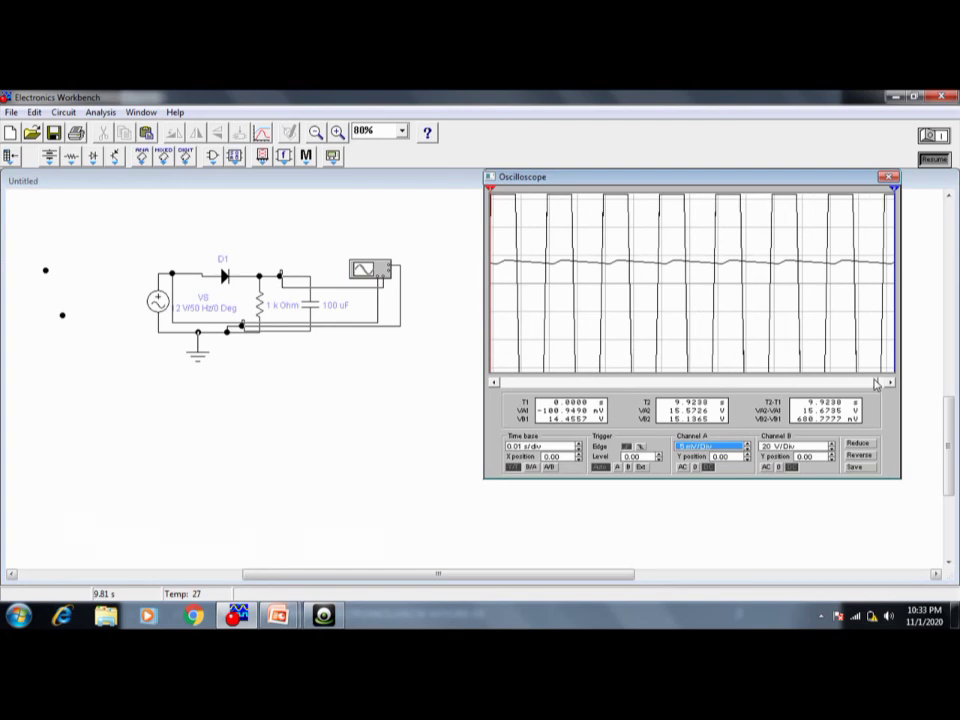